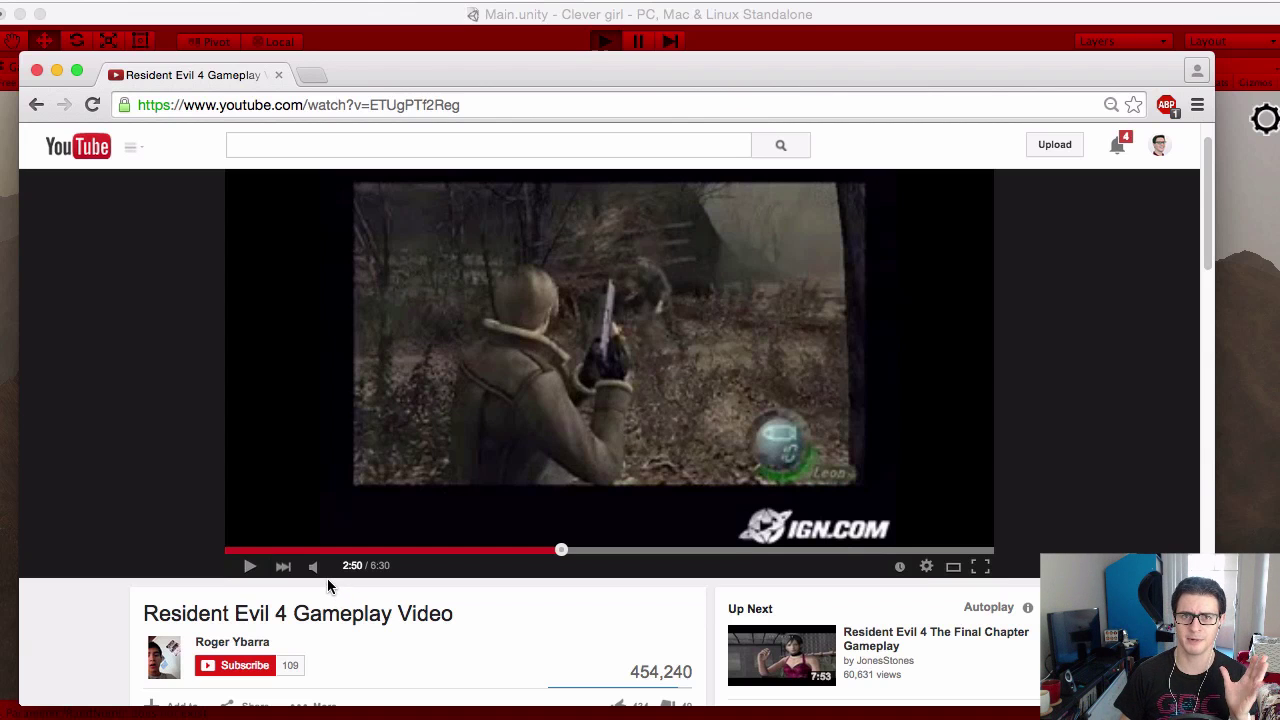
# Step: Play the Resident Evil 4 gameplay video and minimize the browser to return to the Unity editor
pyautogui.click(250, 567)
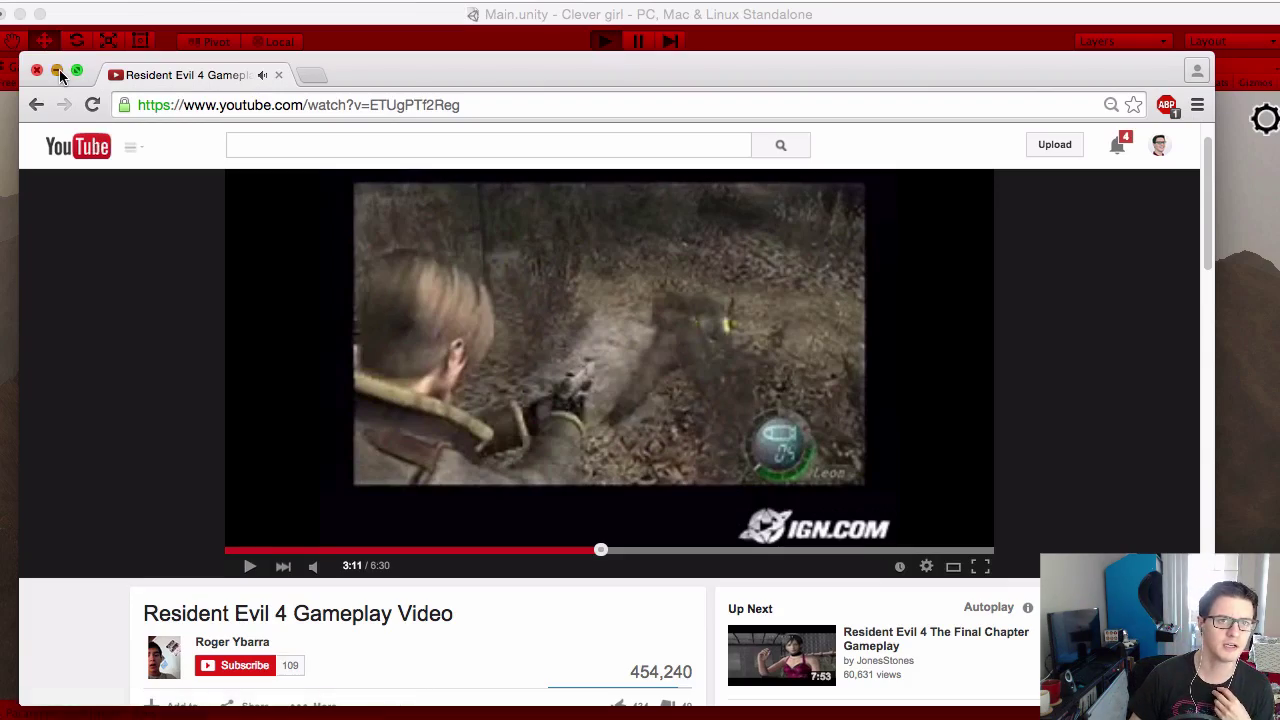
pyautogui.click(57, 70)
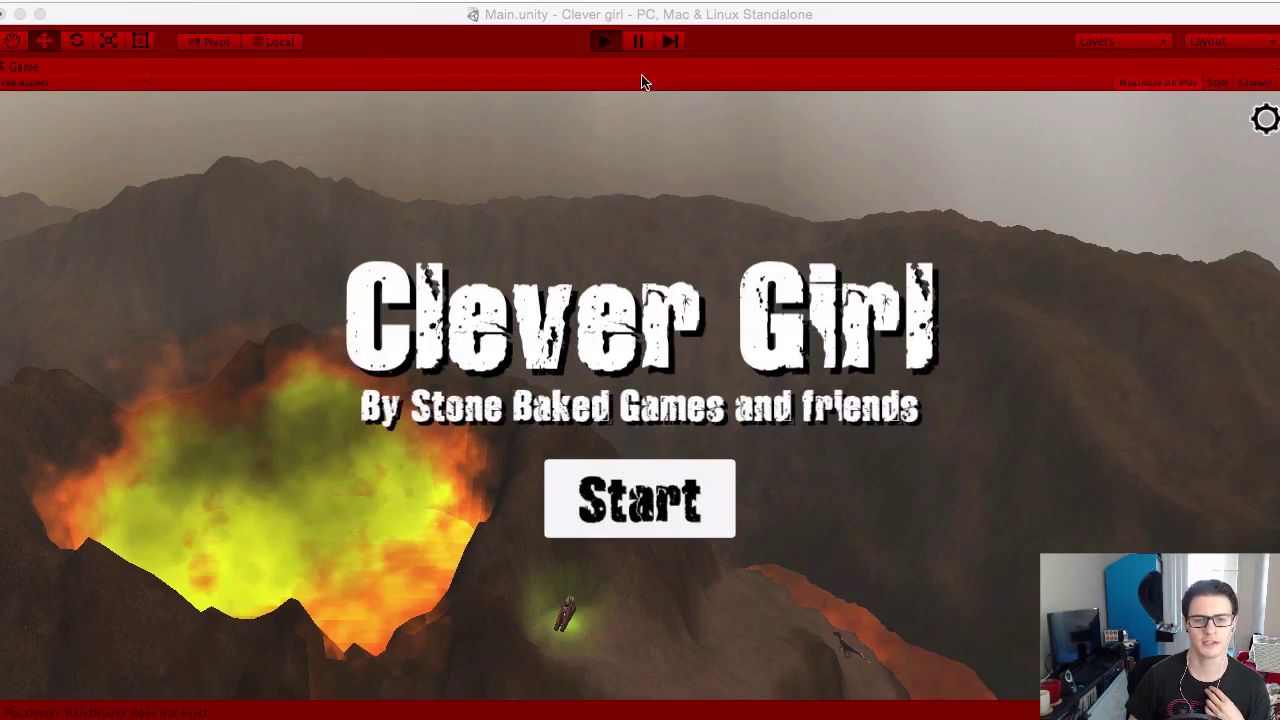
# Step: Stop the running game and select the DustyMustySwampAir particle system under Intro camera
pyautogui.click(604, 41)
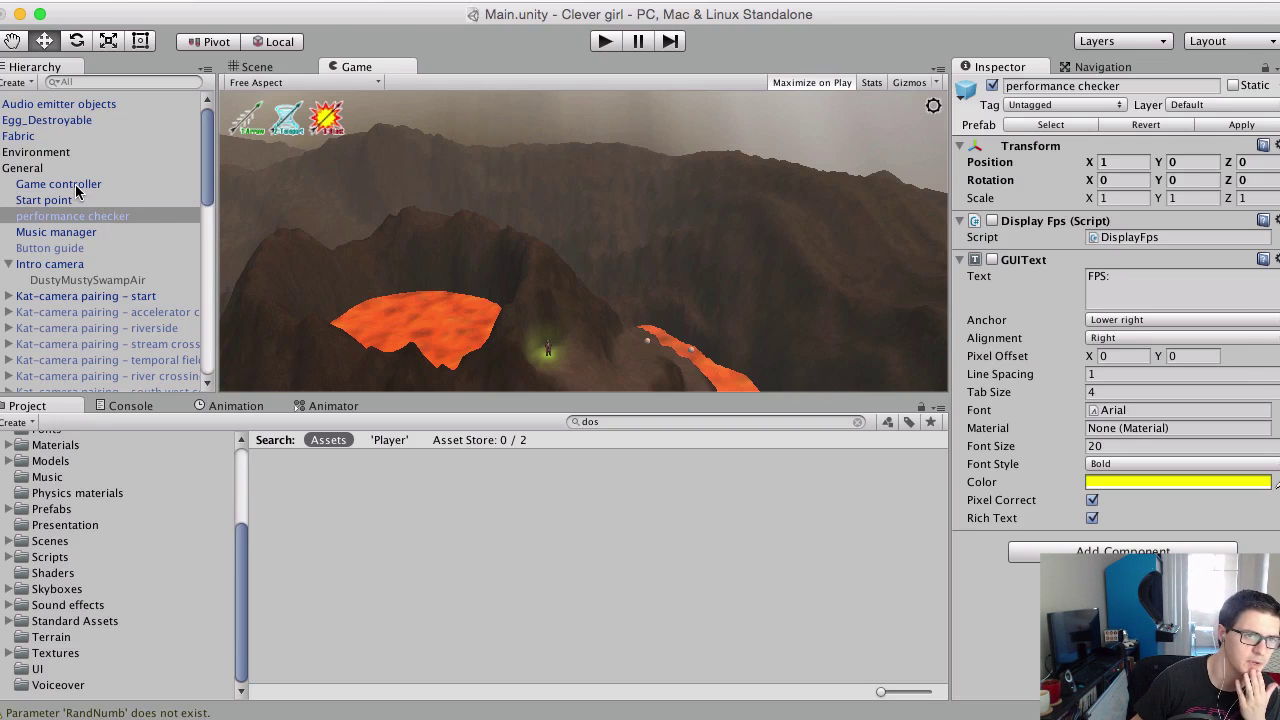
pyautogui.click(60, 279)
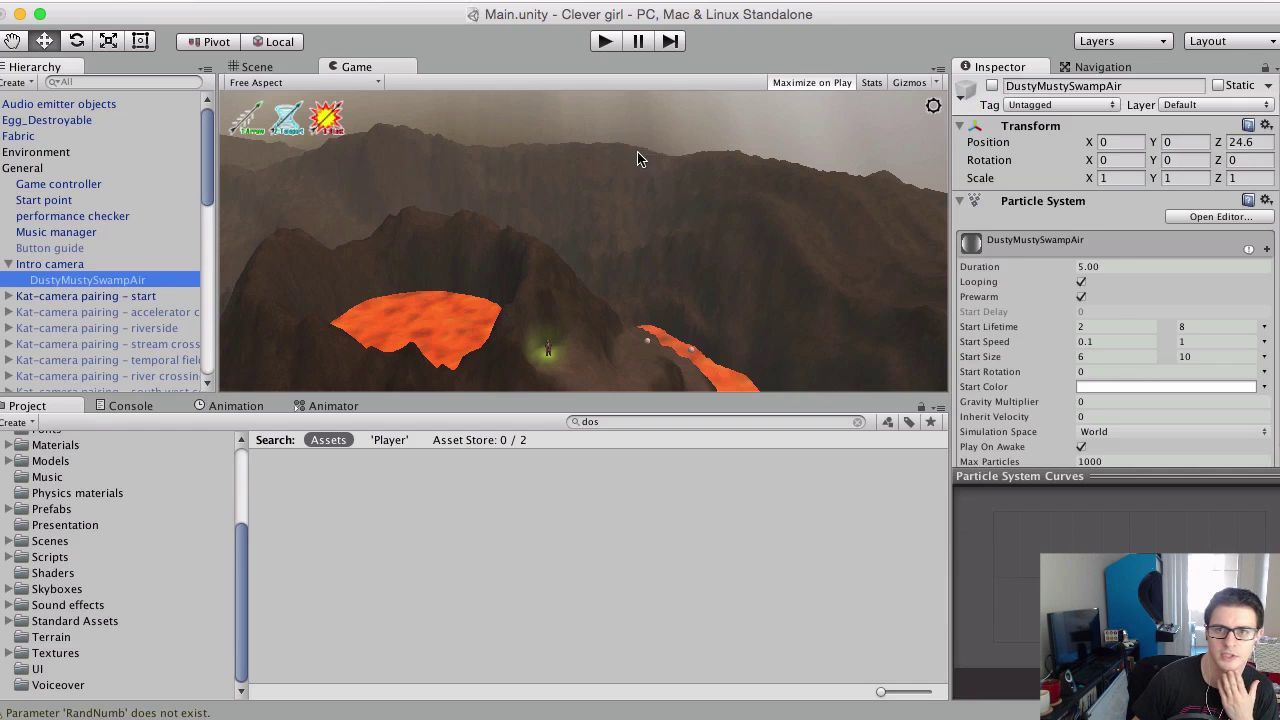
# Step: Run the game maximized with DustyMustySwampAir disabled, start it from the title screen and skip the intro
pyautogui.click(600, 41)
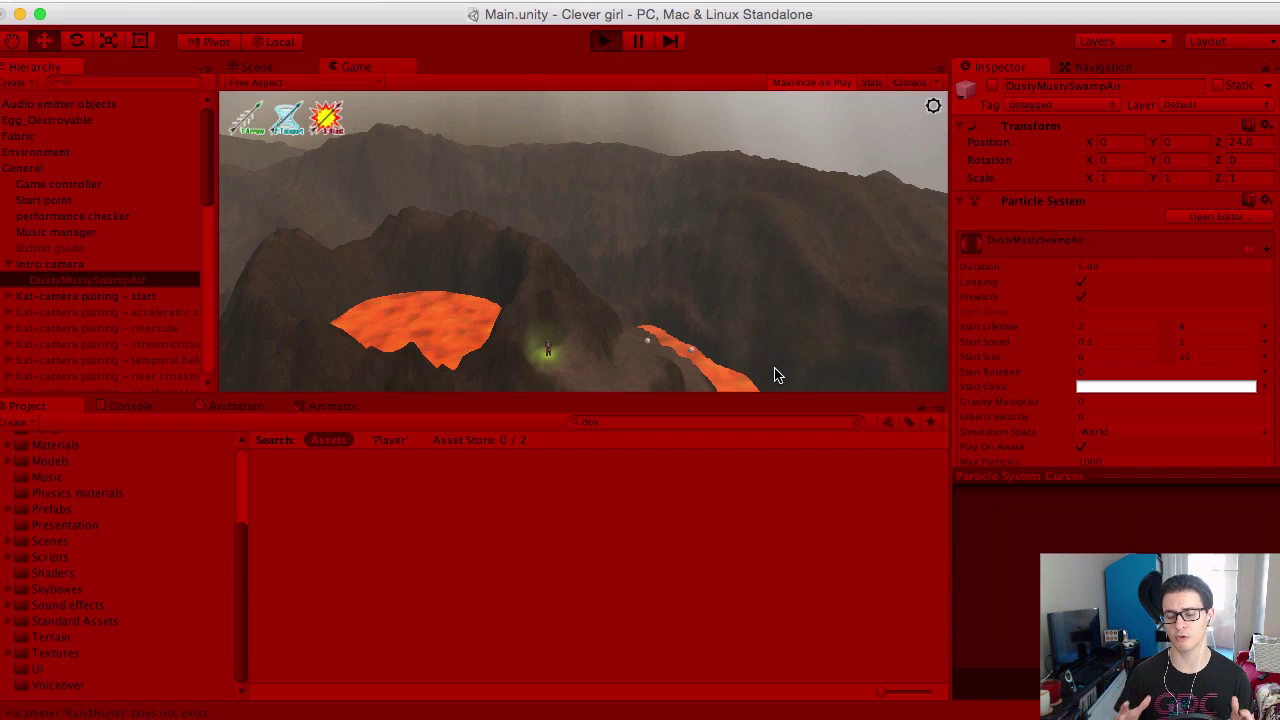
pyautogui.hotkey('shift', 'space')
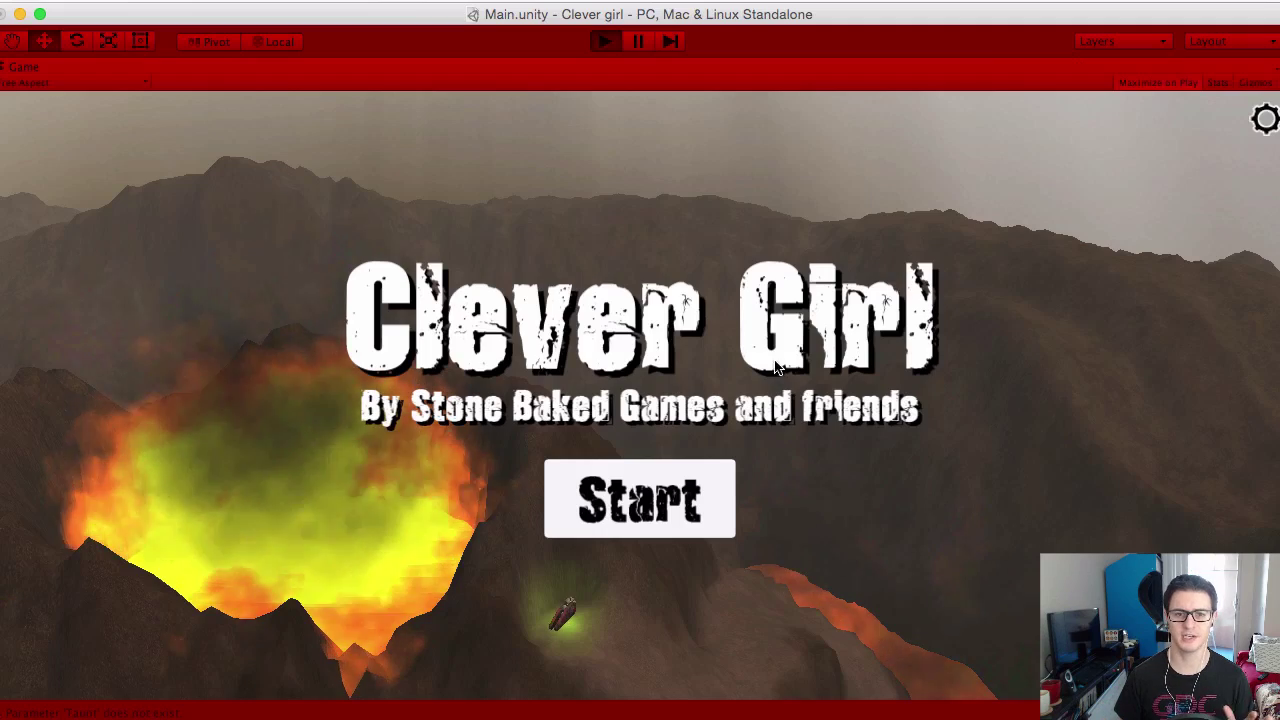
pyautogui.click(668, 484)
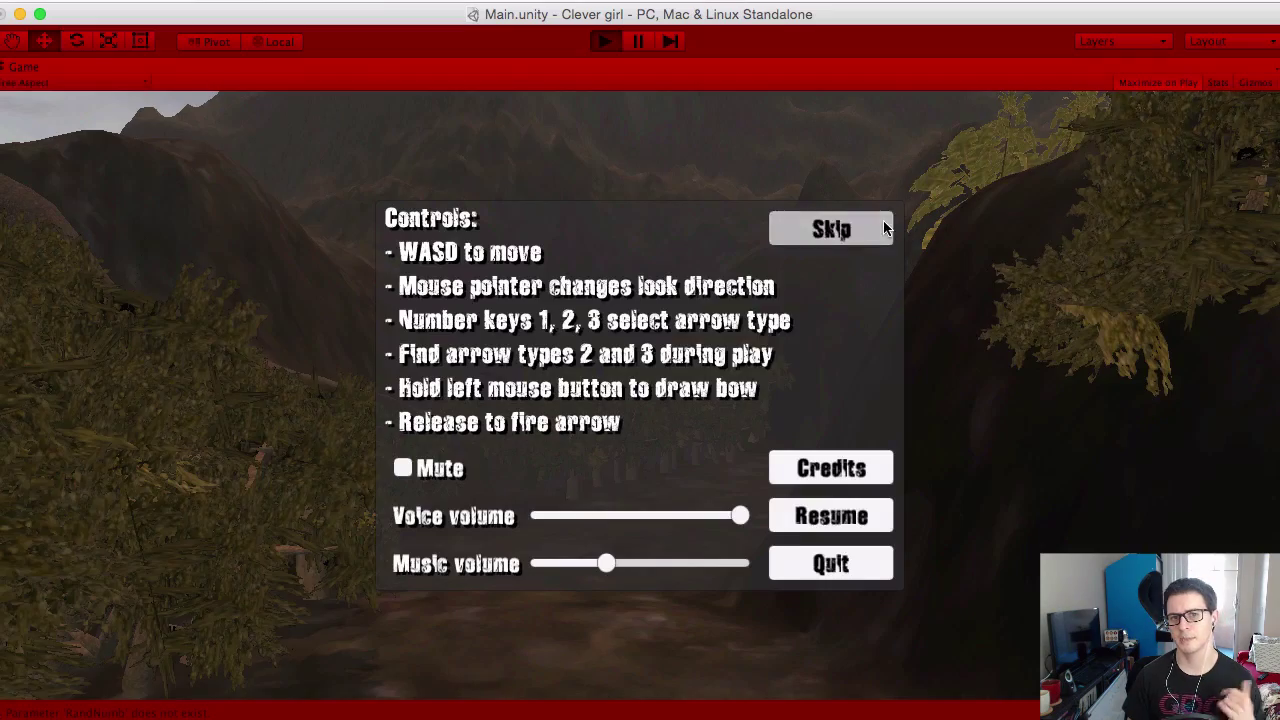
pyautogui.click(884, 229)
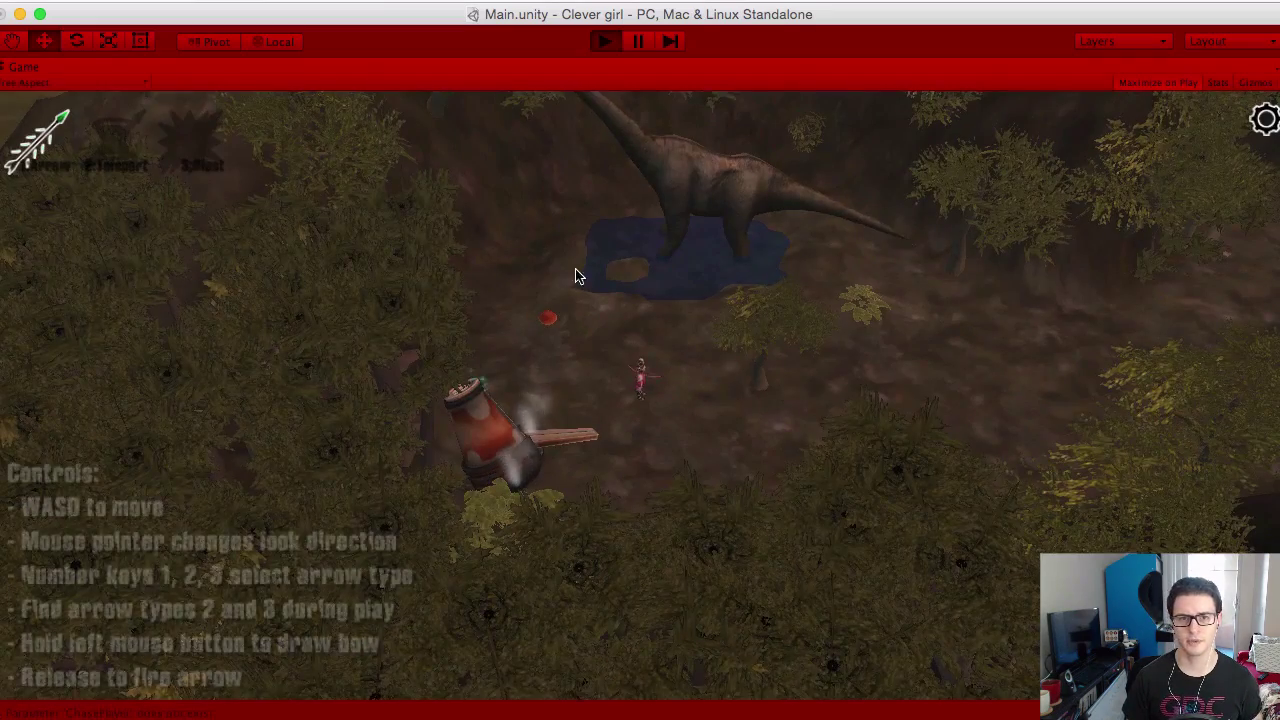
# Step: Walk the character along the forest path past the long-necked dinosaur to examine the scene without dust, and stop the game
pyautogui.press('d')
pyautogui.press('s')
pyautogui.press('d')
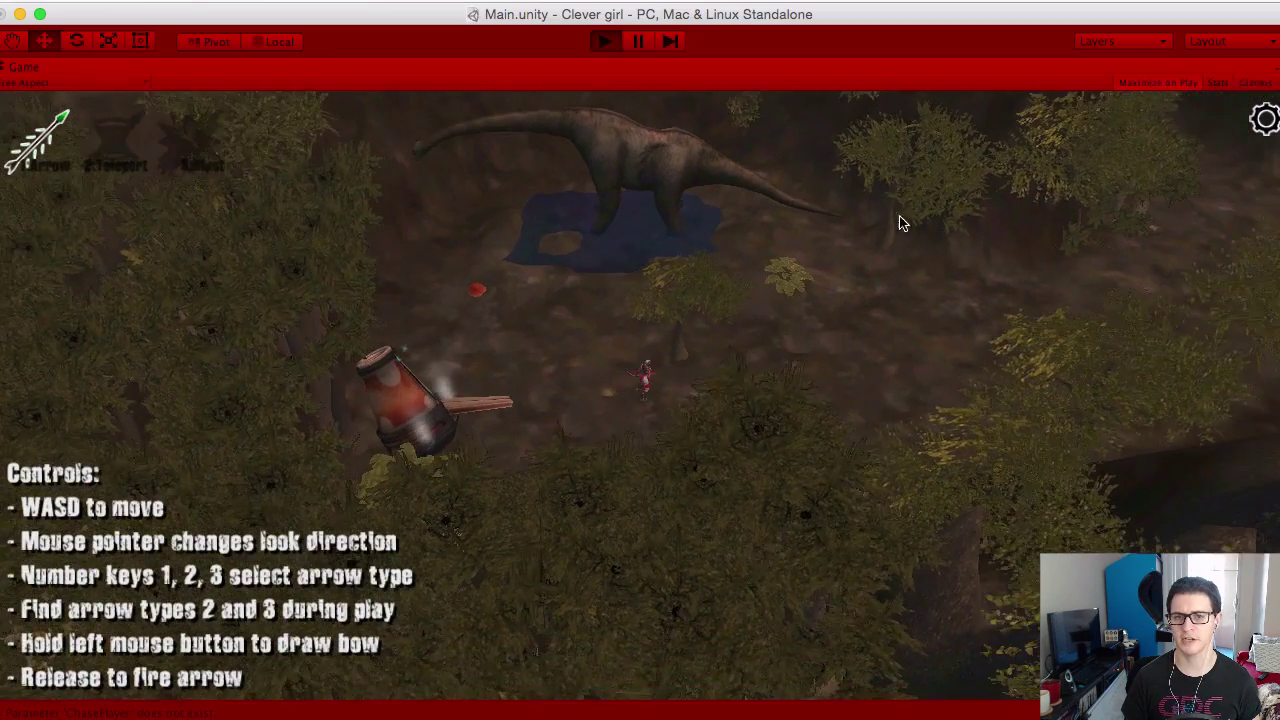
pyautogui.press('d')
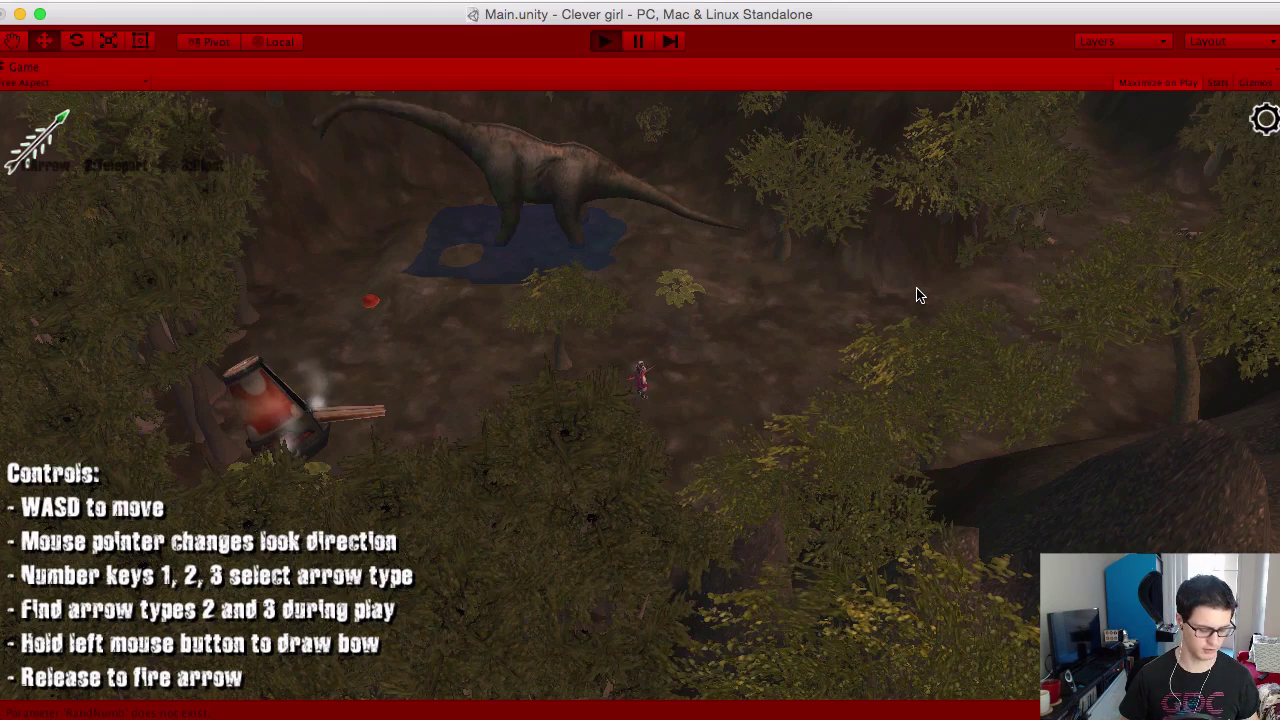
pyautogui.click(919, 295)
pyautogui.press('d')
pyautogui.press('w')
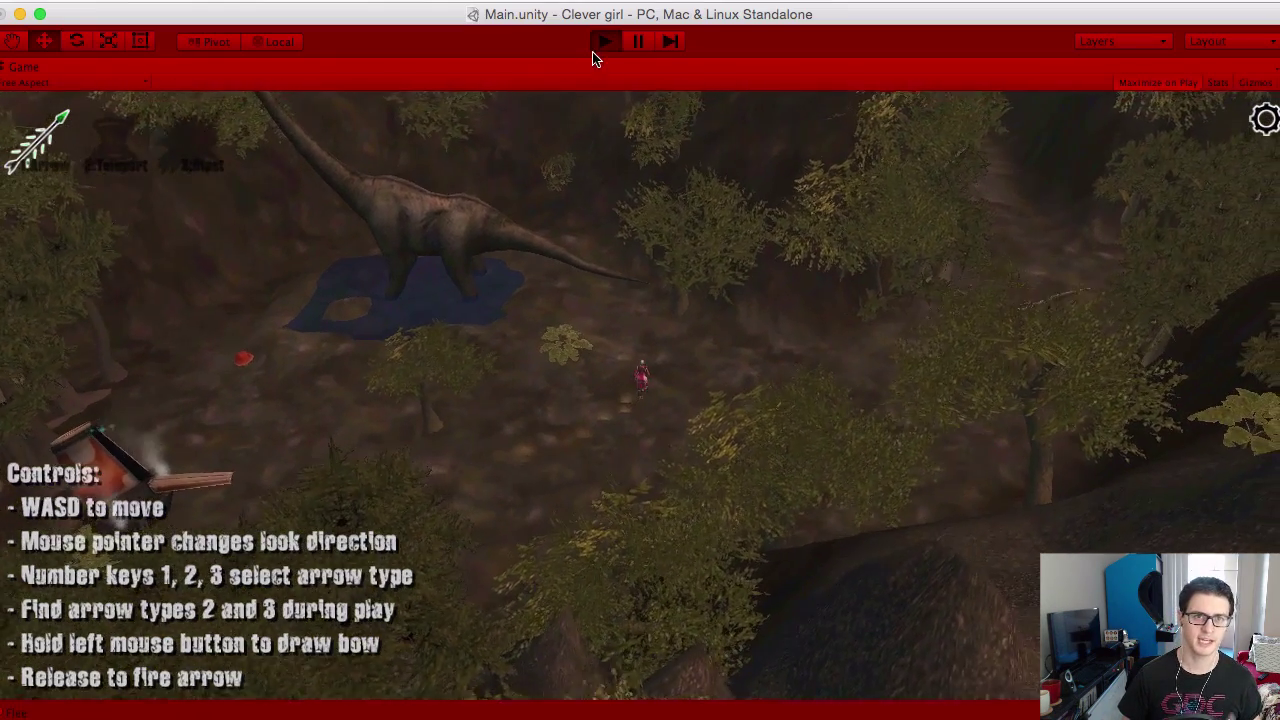
pyautogui.click(603, 41)
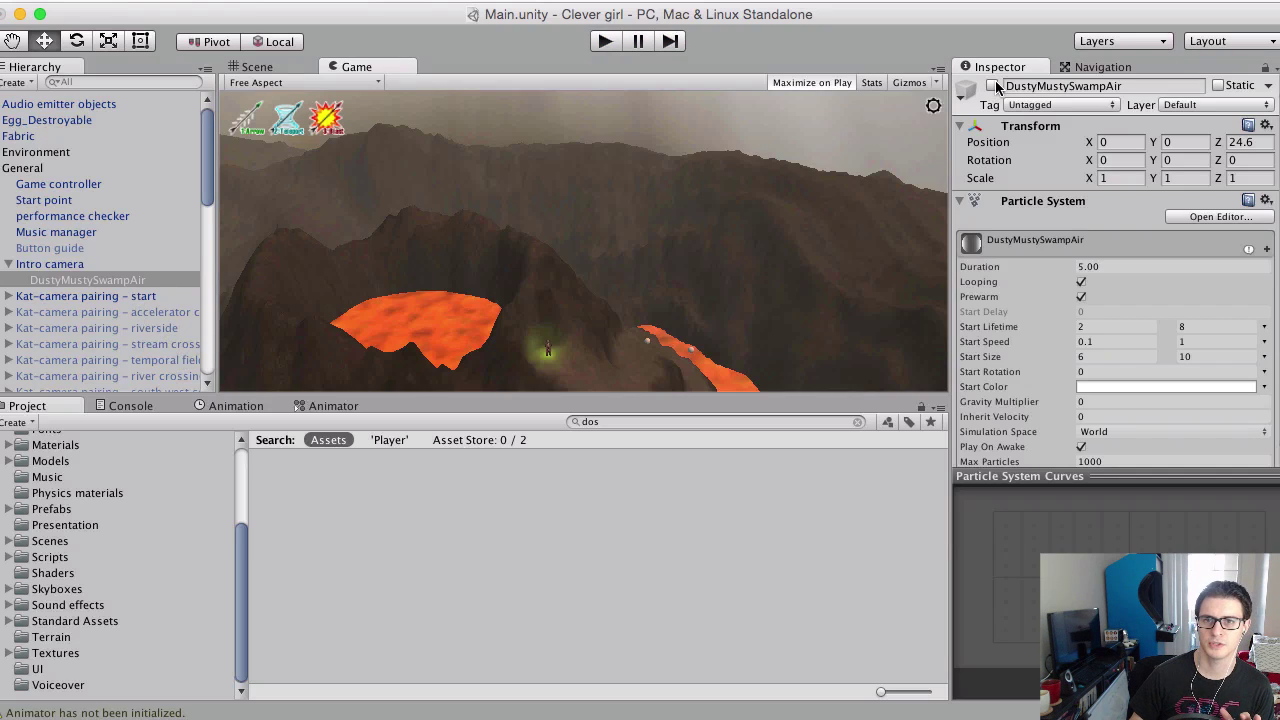
# Step: Enable the DustyMustySwampAir object, run the game again and skip the intro
pyautogui.click(992, 86)
pyautogui.click(603, 41)
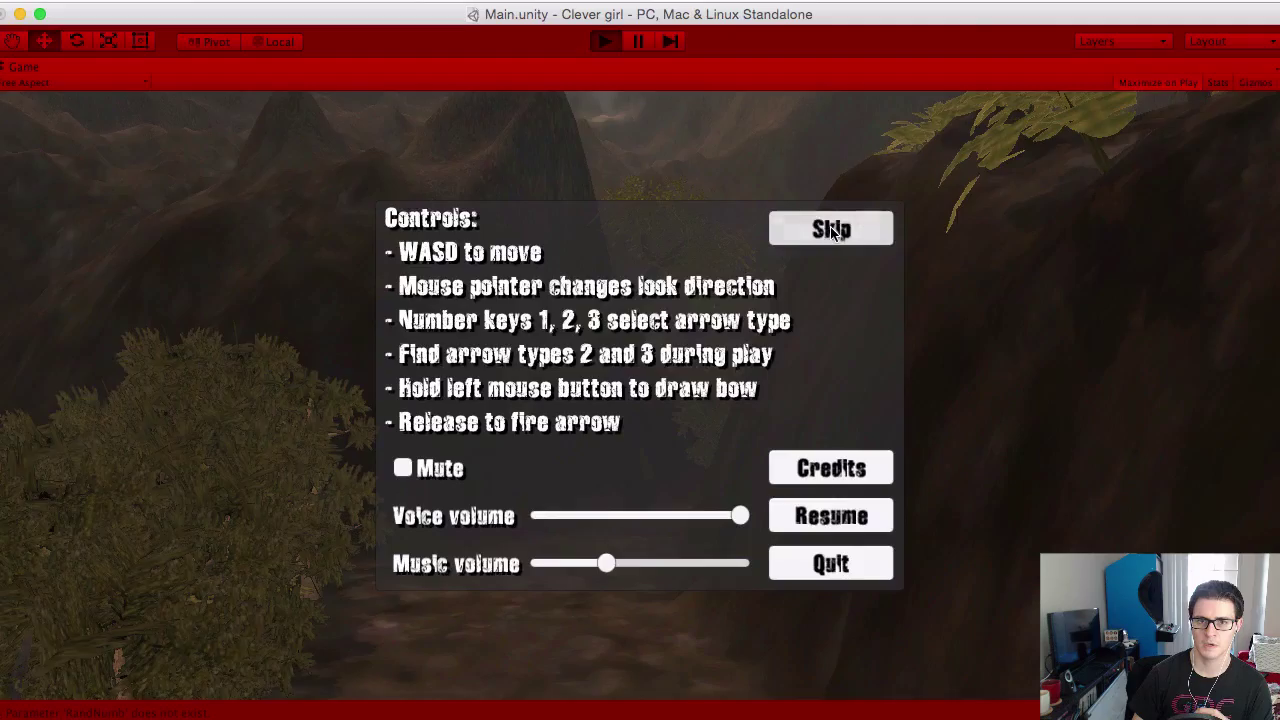
pyautogui.click(831, 230)
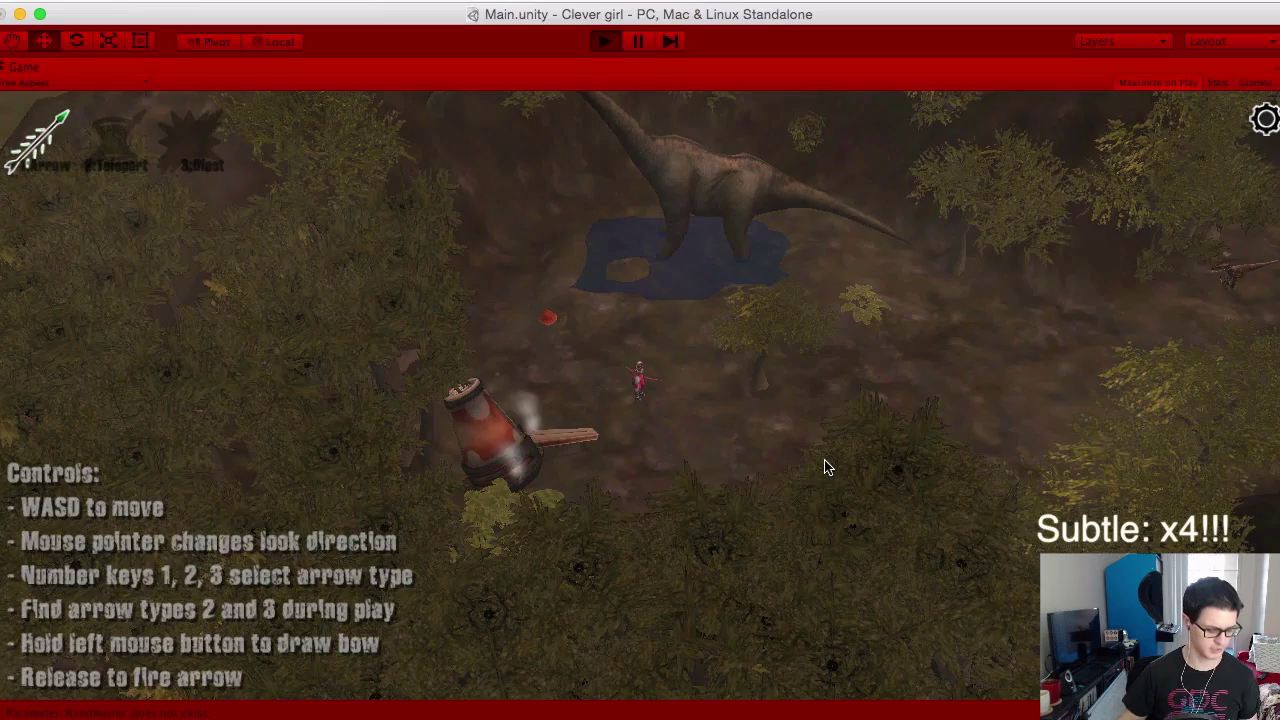
# Step: Walk the character along the same forest path to examine the scene with the dust enabled, and stop the game
pyautogui.press('d')
pyautogui.press('s')
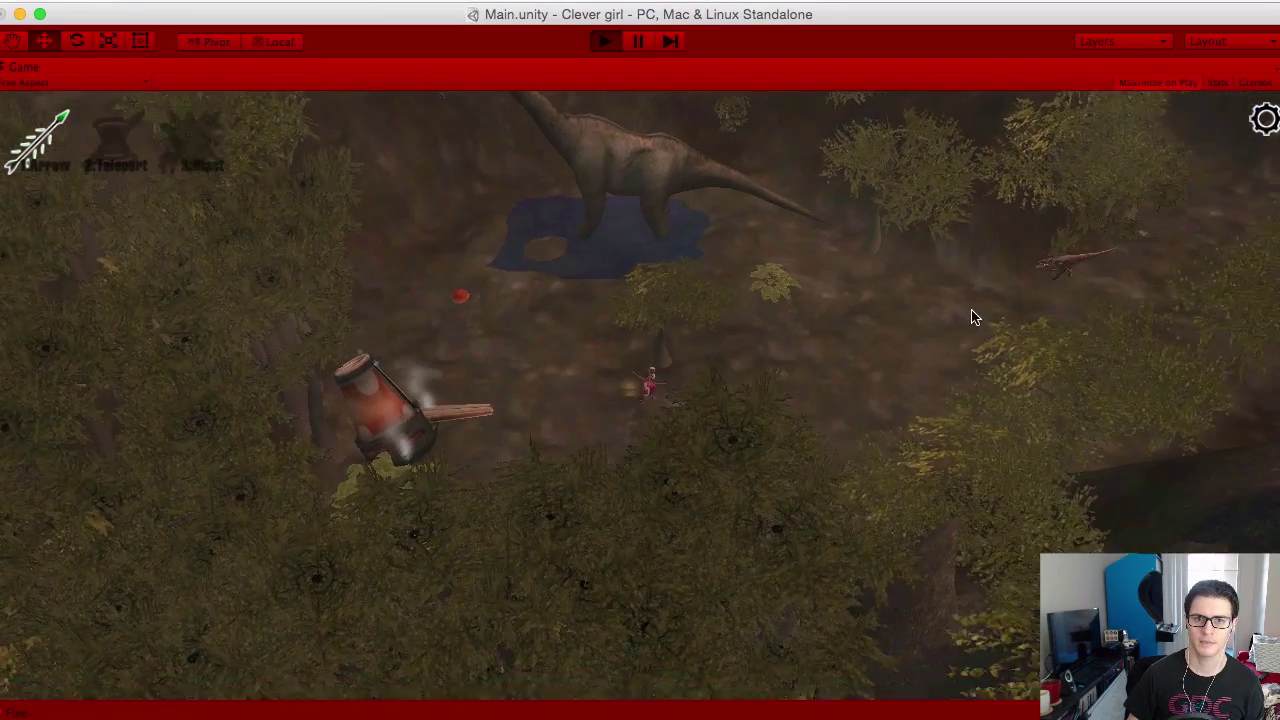
pyautogui.click(968, 297)
pyautogui.press('d')
pyautogui.click(940, 265)
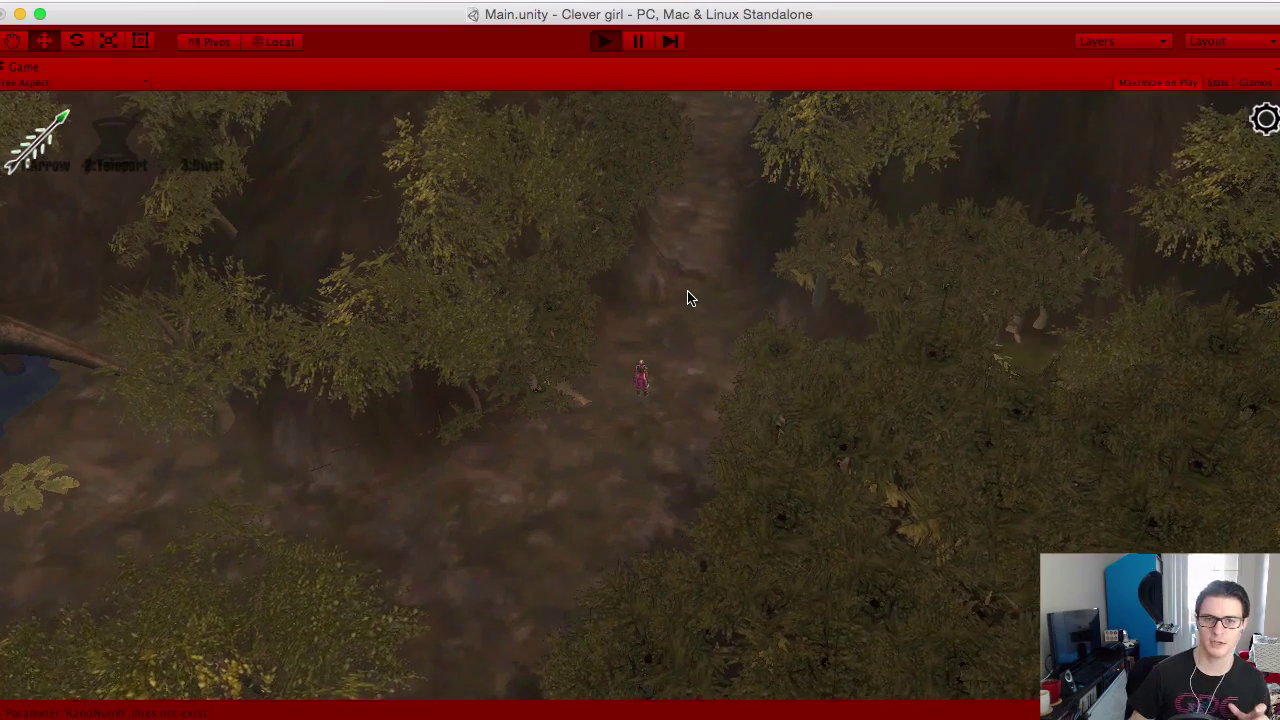
pyautogui.click(598, 45)
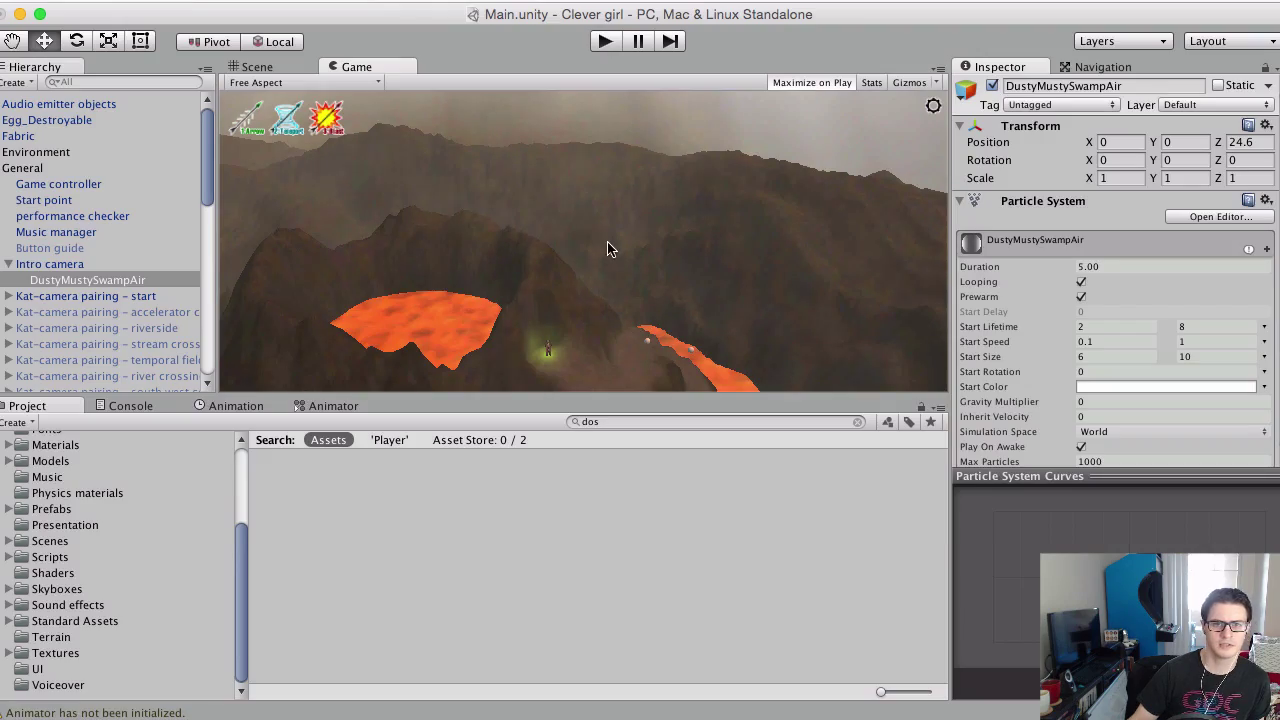
# Step: Examine the Intro camera above the volcano in the Scene view and reselect its DustyMustySwampAir child
pyautogui.click(283, 70)
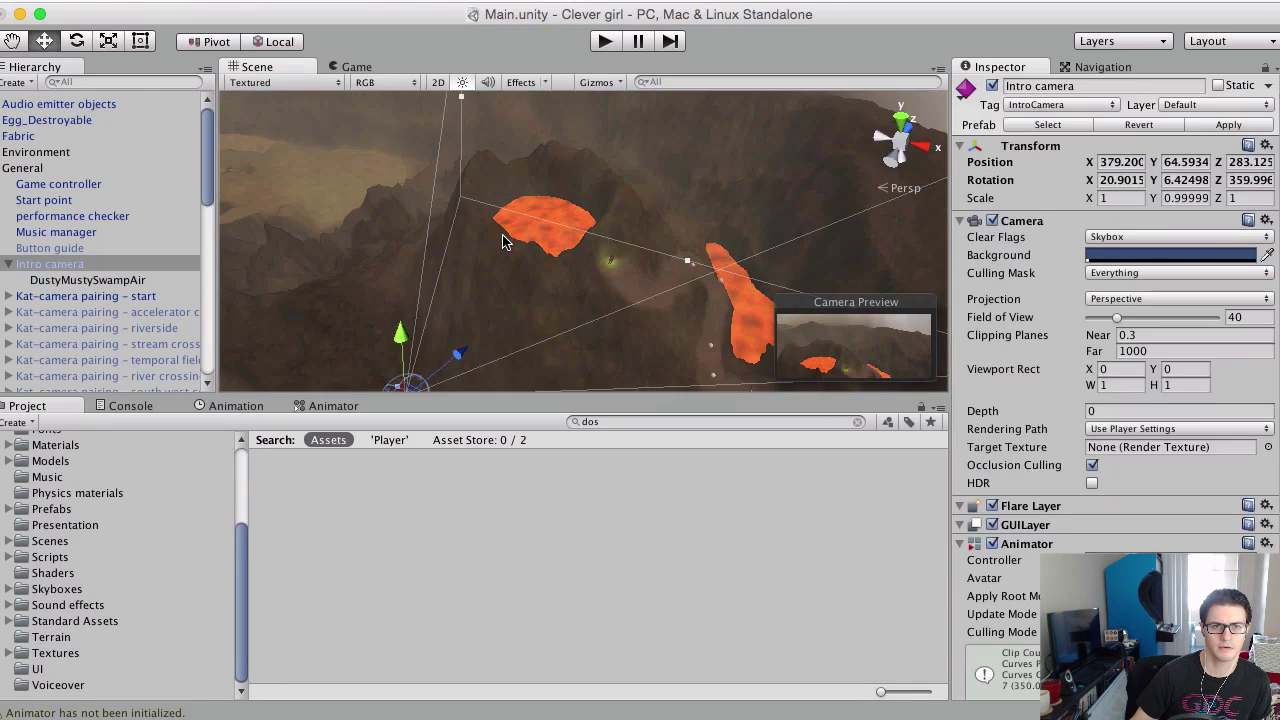
pyautogui.scroll(-3, 503, 242)
pyautogui.keyDown('alt'); pyautogui.moveTo(452, 222); pyautogui.dragTo(453, 214); pyautogui.keyUp('alt')
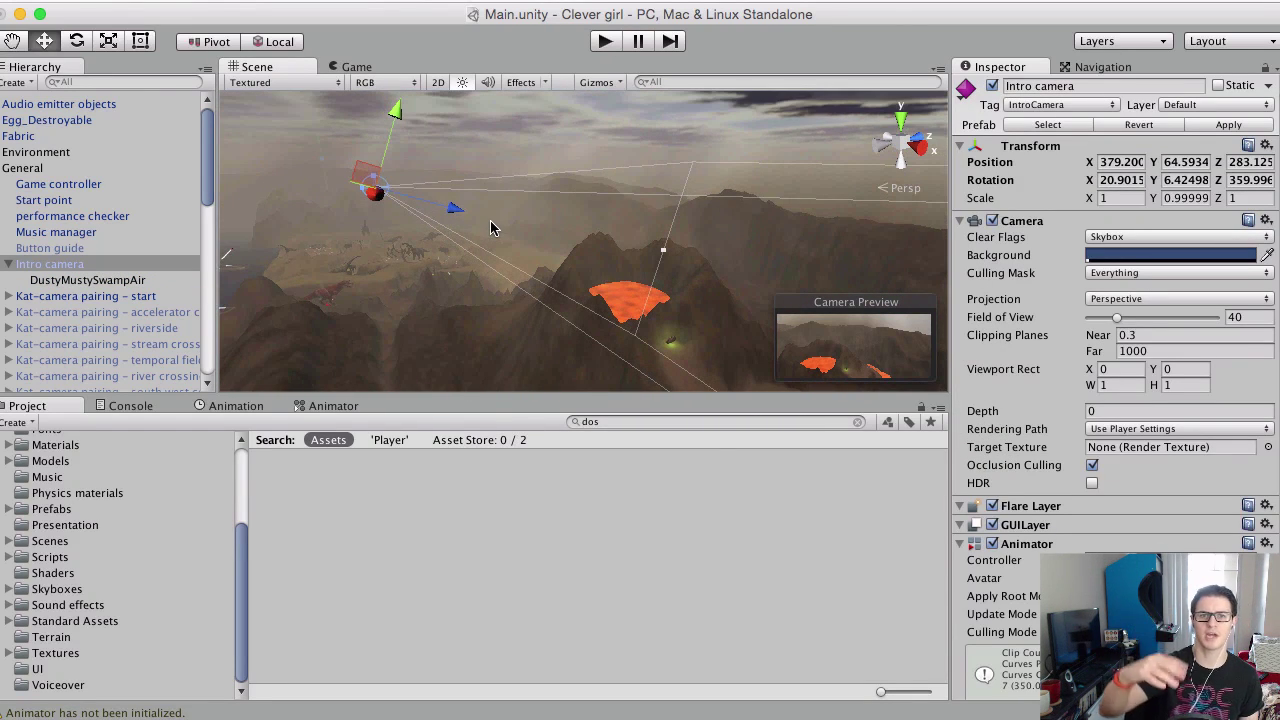
pyautogui.keyDown('alt'); pyautogui.moveTo(516, 247); pyautogui.dragTo(374, 172); pyautogui.keyUp('alt')
pyautogui.click(118, 280)
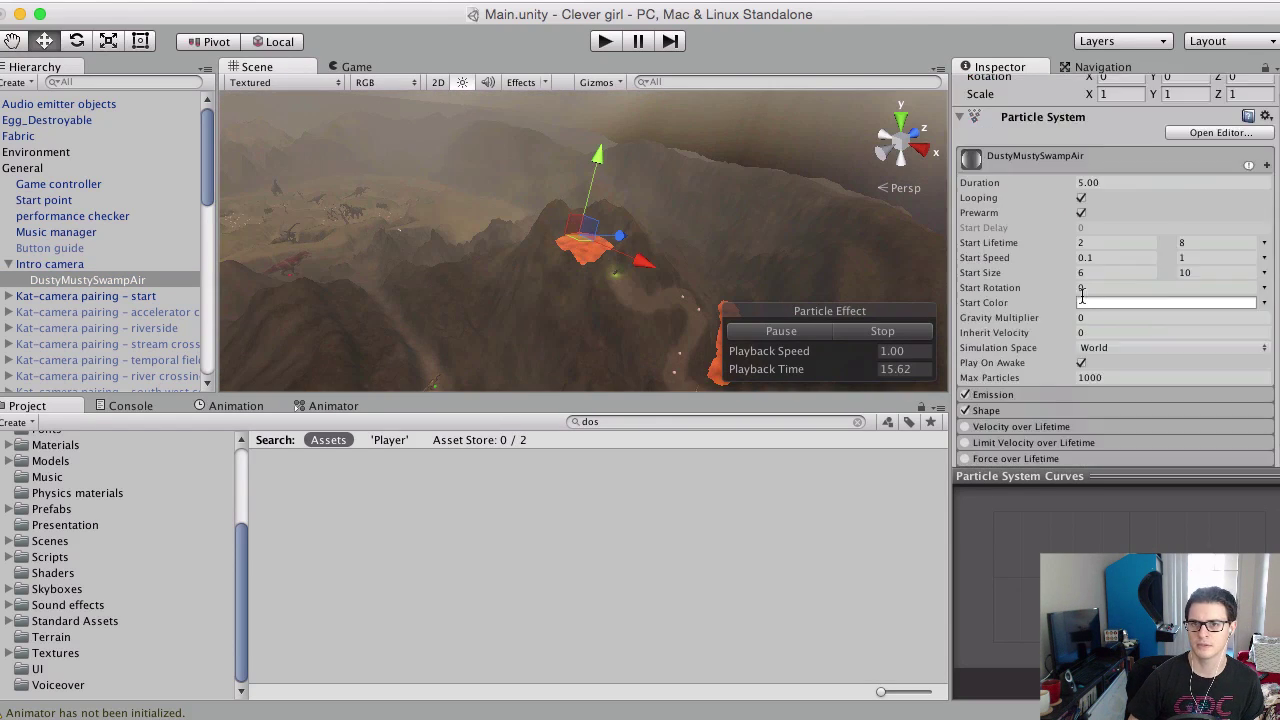
# Step: Expand the particle system's Shape settings and examine the spherical emitter around the camera from several angles
pyautogui.scroll(-3, 1060, 297)
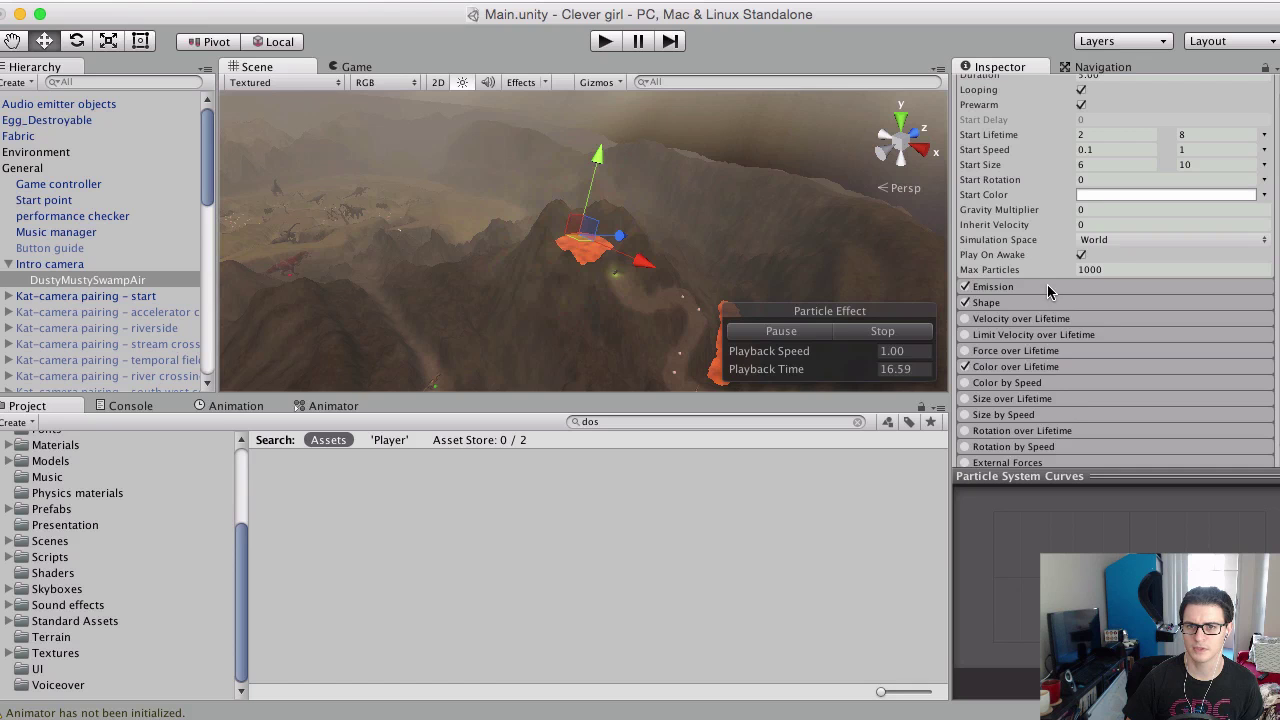
pyautogui.click(1049, 287)
pyautogui.click(1048, 287)
pyautogui.click(1052, 302)
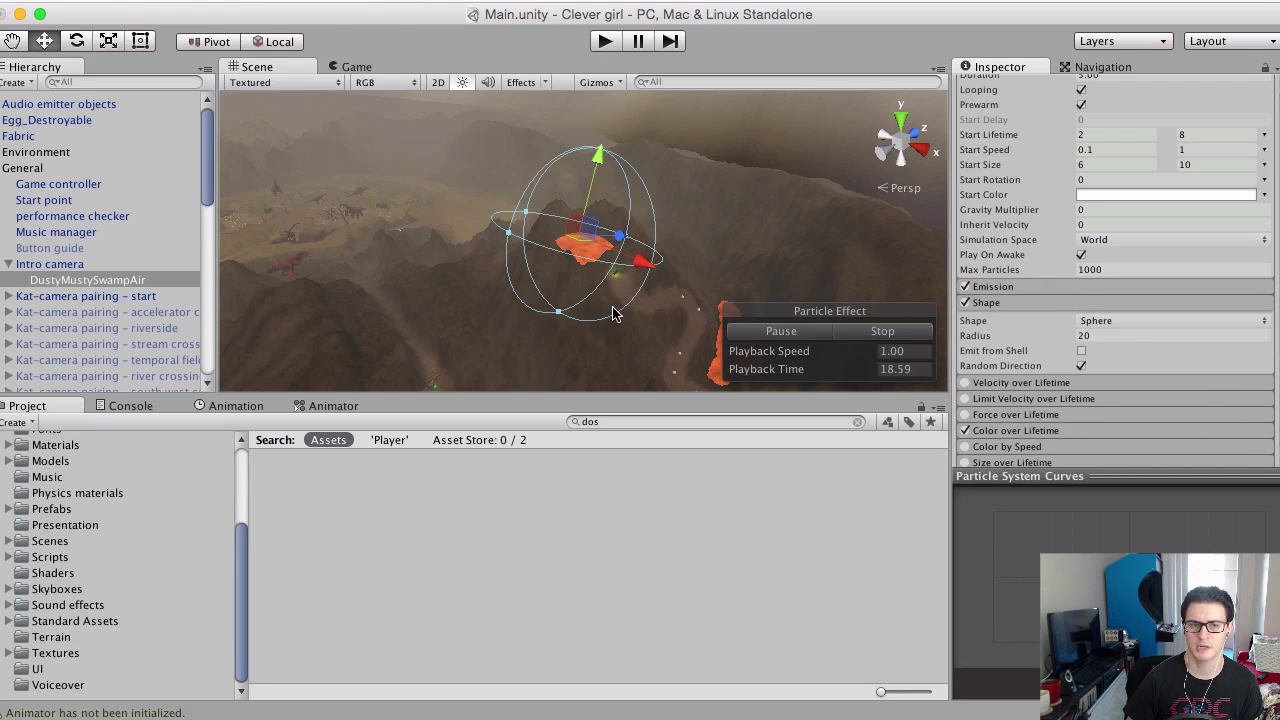
pyautogui.keyDown('alt'); pyautogui.moveTo(454, 268); pyautogui.dragTo(534, 229); pyautogui.keyUp('alt')
pyautogui.scroll(6, 574, 243)
pyautogui.moveTo(565, 262); pyautogui.dragTo(586, 160, button='right')
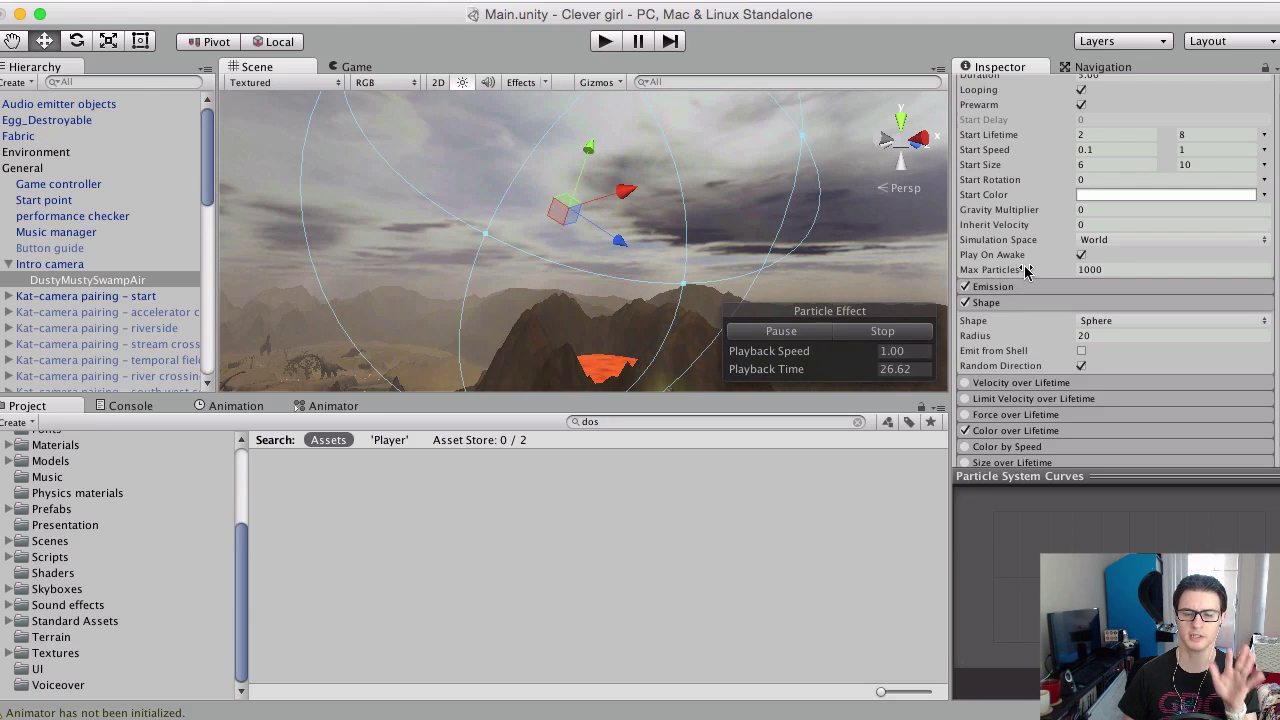
# Step: In the particle system's Color over Lifetime gradient, set the alpha of the key at 42.7% to 197
pyautogui.scroll(-1, 1030, 318)
pyautogui.click(1028, 416)
pyautogui.scroll(-5, 1138, 354)
pyautogui.click(1160, 268)
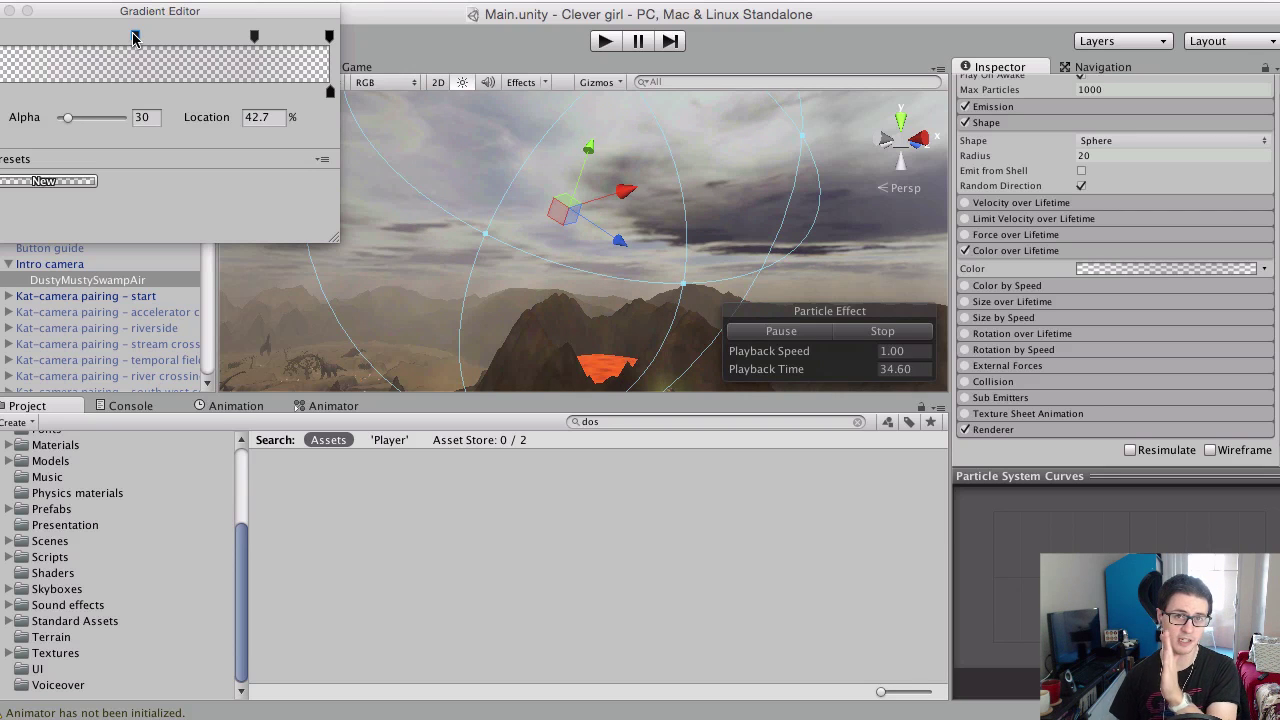
pyautogui.moveTo(67, 117); pyautogui.dragTo(116, 121)
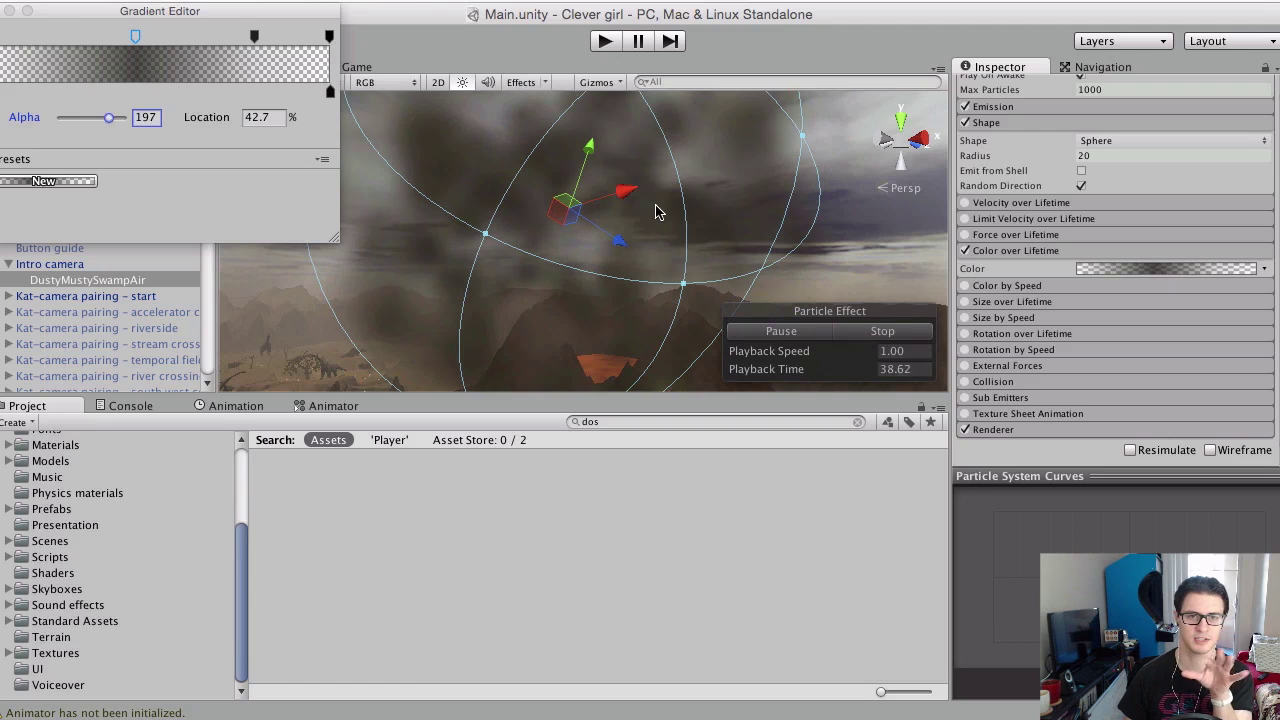
pyautogui.click(678, 237)
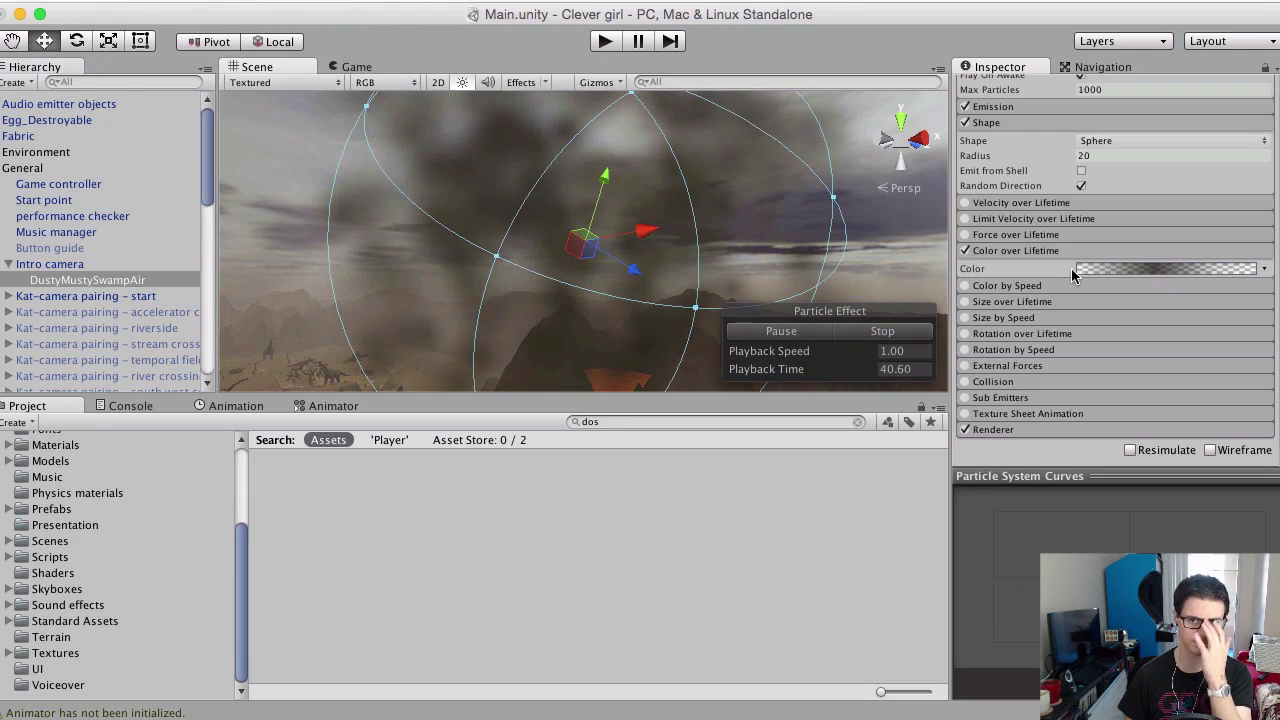
# Step: Reopen the Color over Lifetime gradient, check its alpha keys and lower the alpha of the key at 42.7%
pyautogui.click(1102, 270)
pyautogui.click(135, 36)
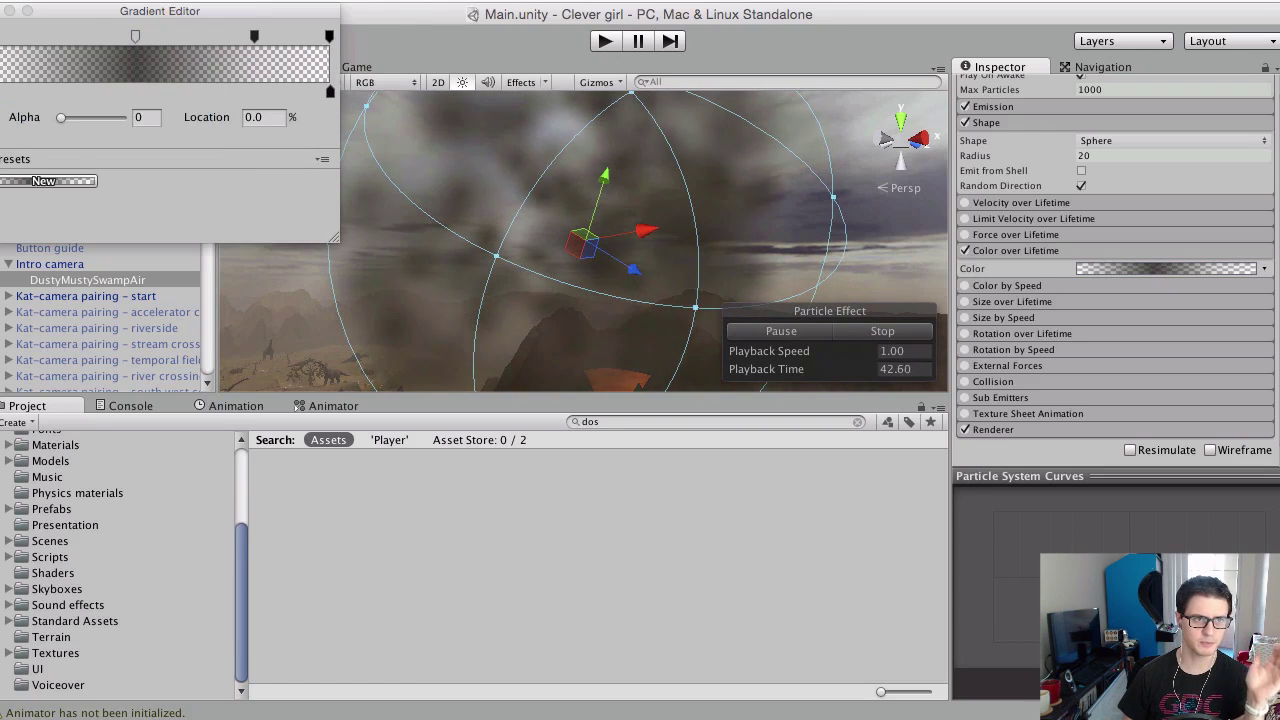
pyautogui.click(135, 36)
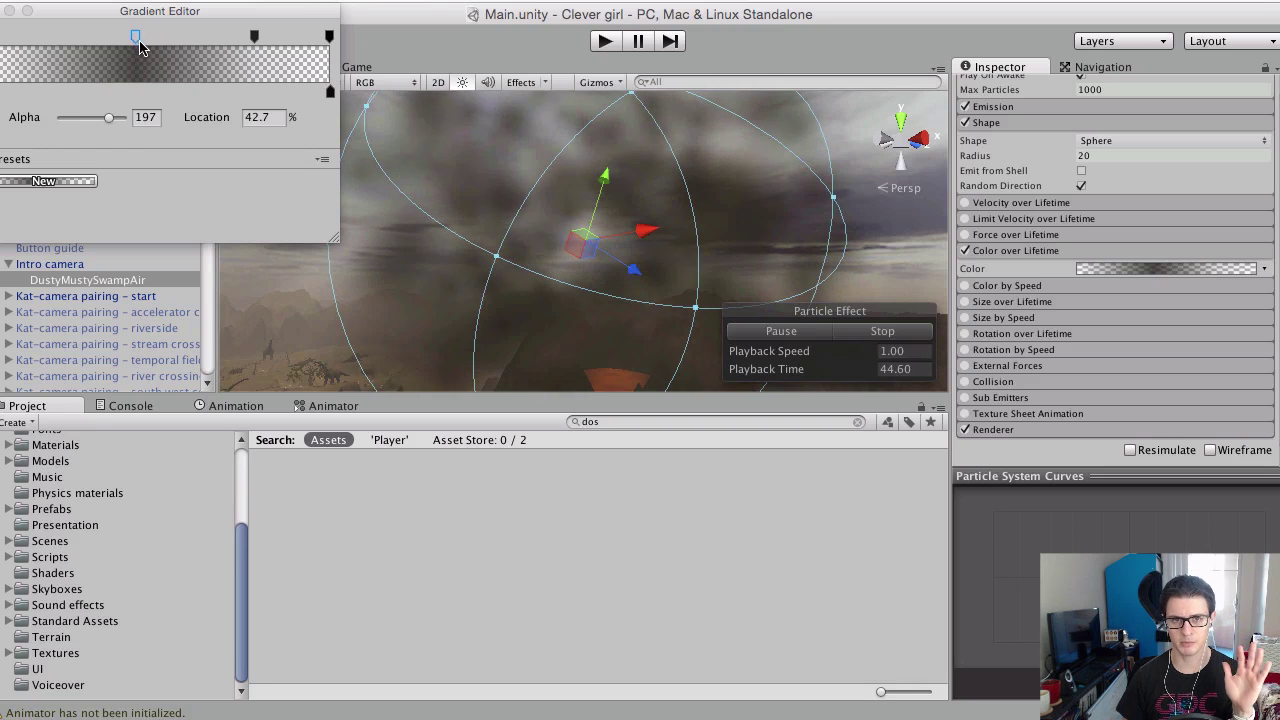
pyautogui.click(254, 37)
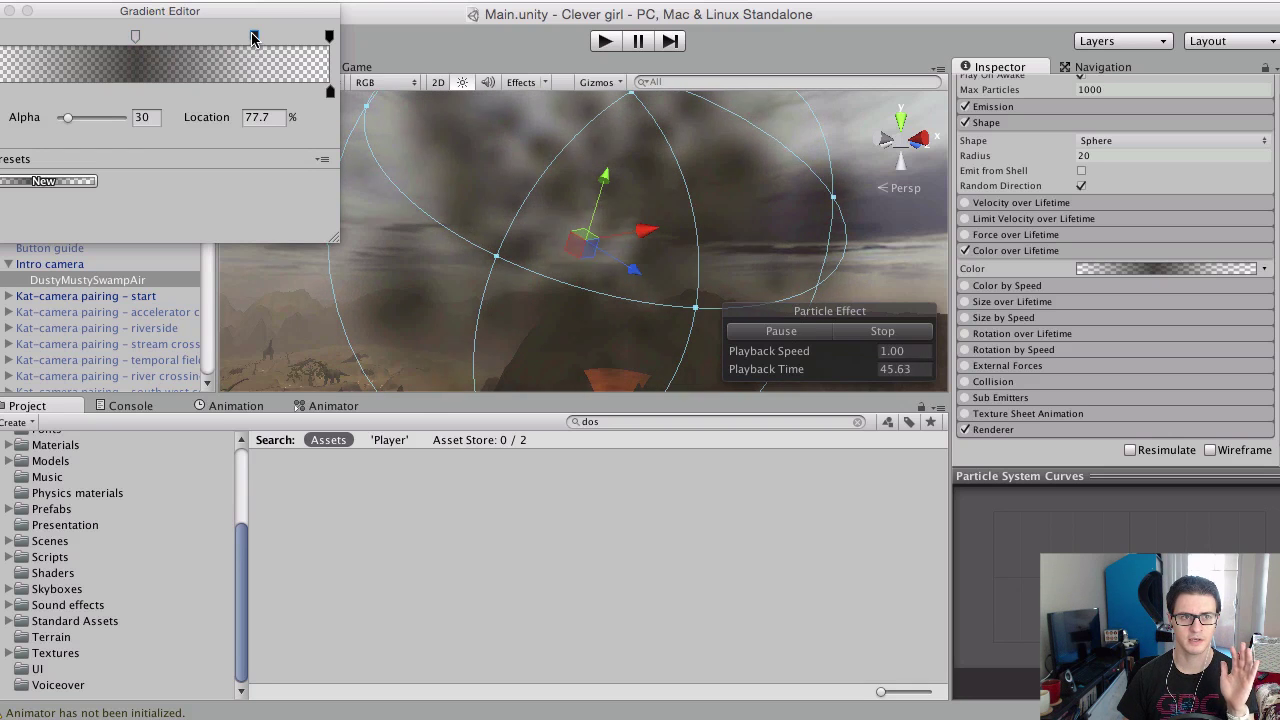
pyautogui.click(330, 36)
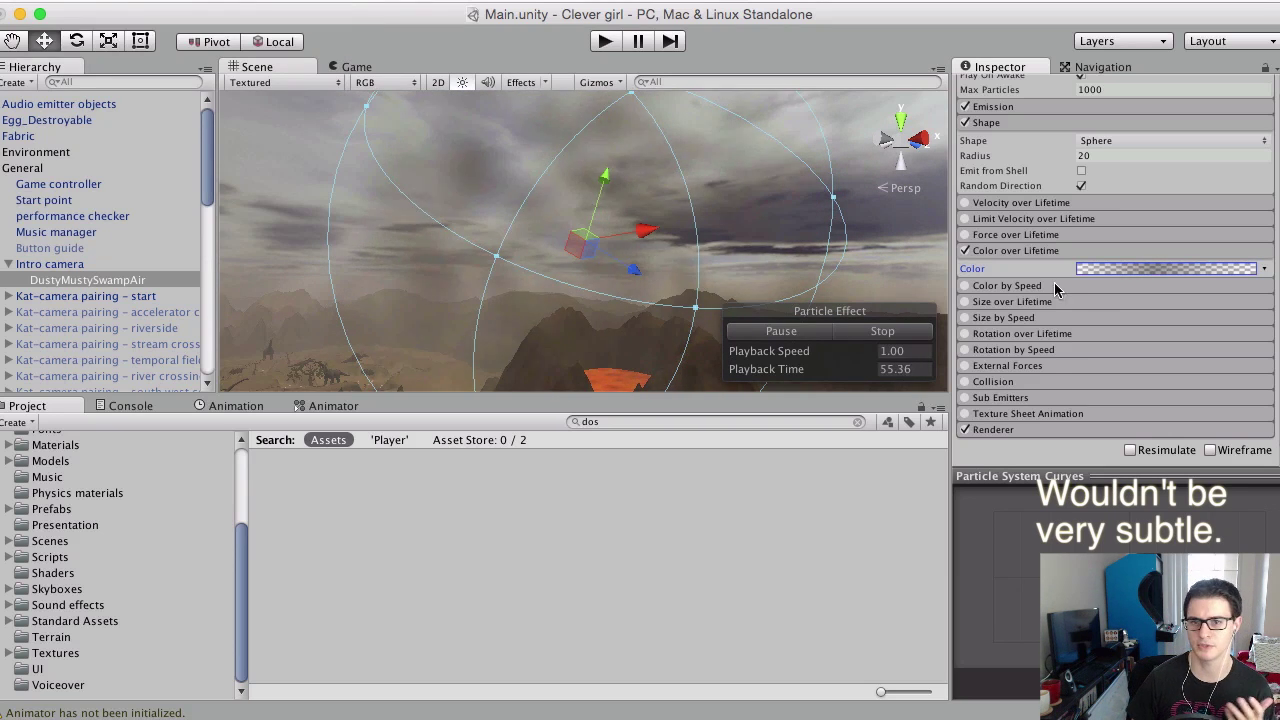
# Step: Expand the particle system's Renderer settings and review them together with the emission and start settings
pyautogui.scroll(-3, 1054, 283)
pyautogui.click(1067, 352)
pyautogui.scroll(-1, 1060, 349)
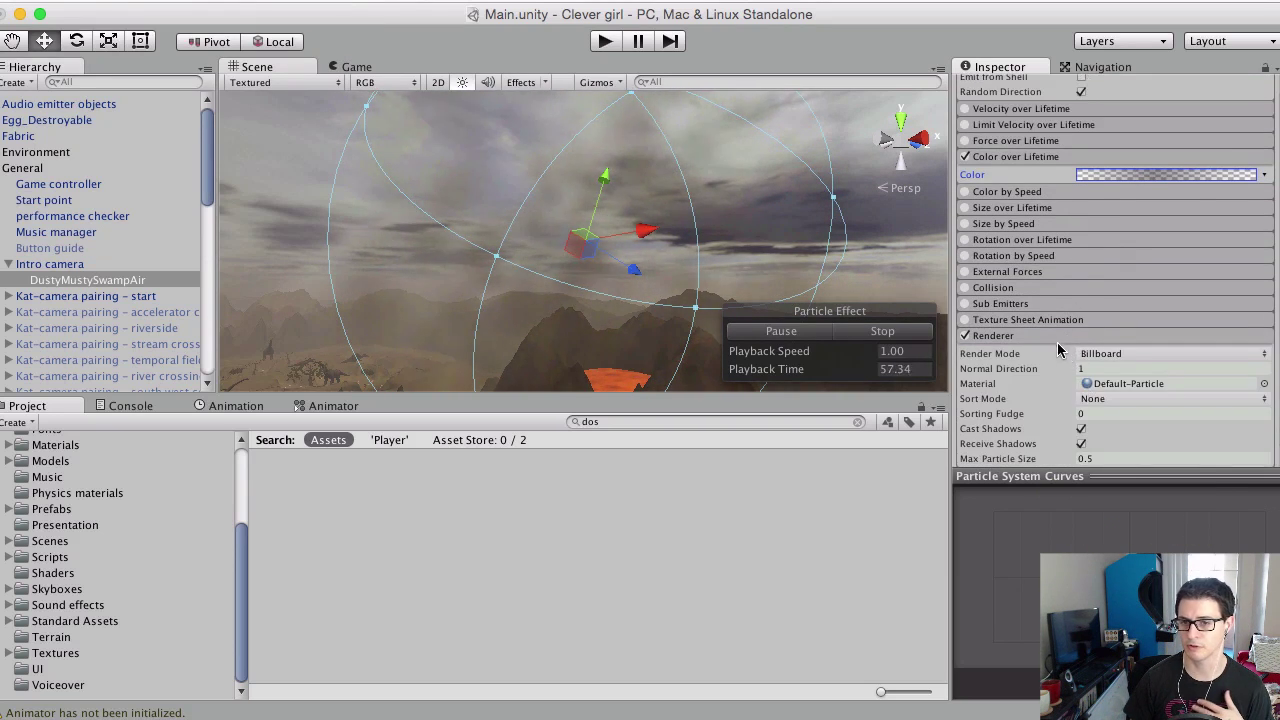
pyautogui.scroll(10, 1052, 330)
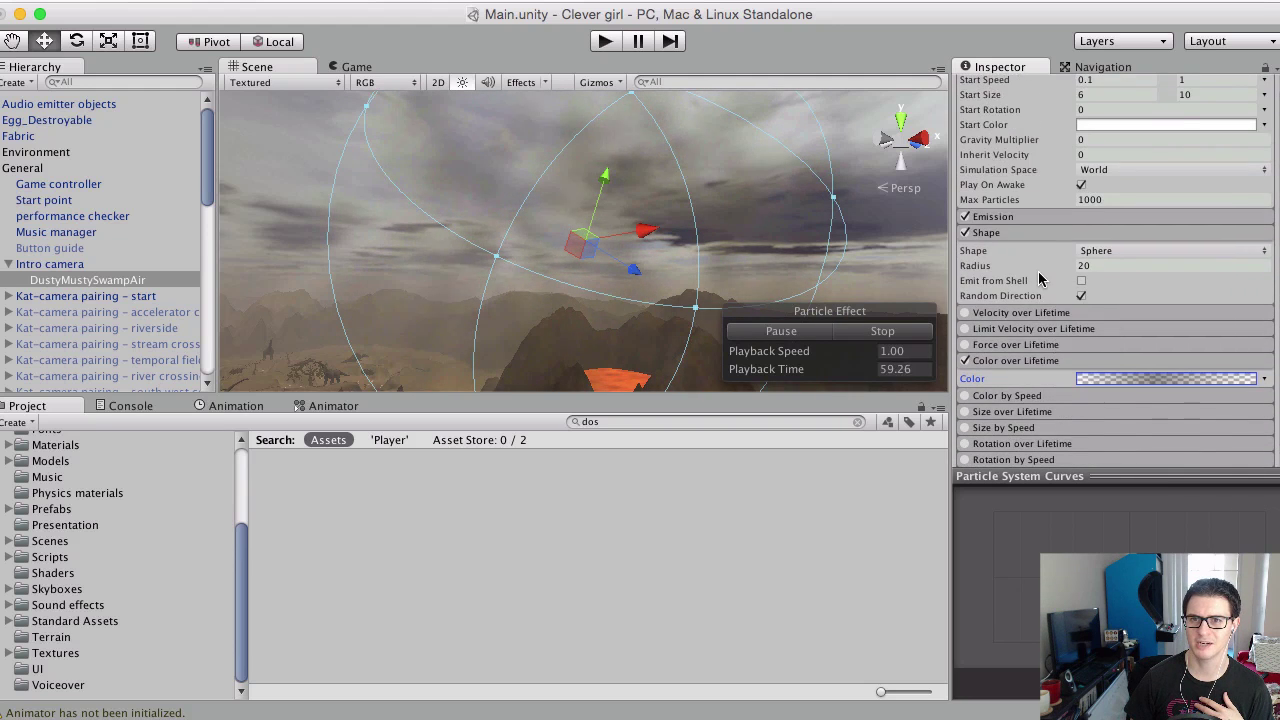
pyautogui.scroll(1, 1050, 290)
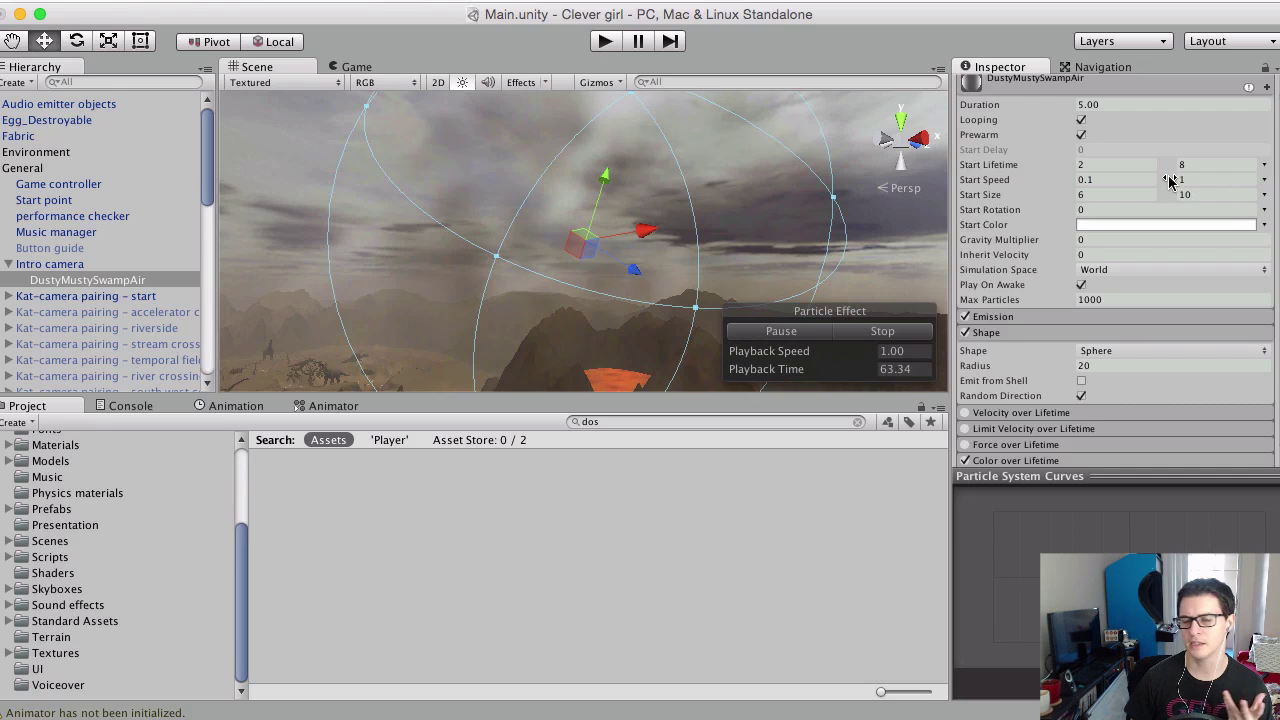
# Step: Show the parent Intro camera's settings and return to the DustyMustySwampAir particle system
pyautogui.click(141, 267)
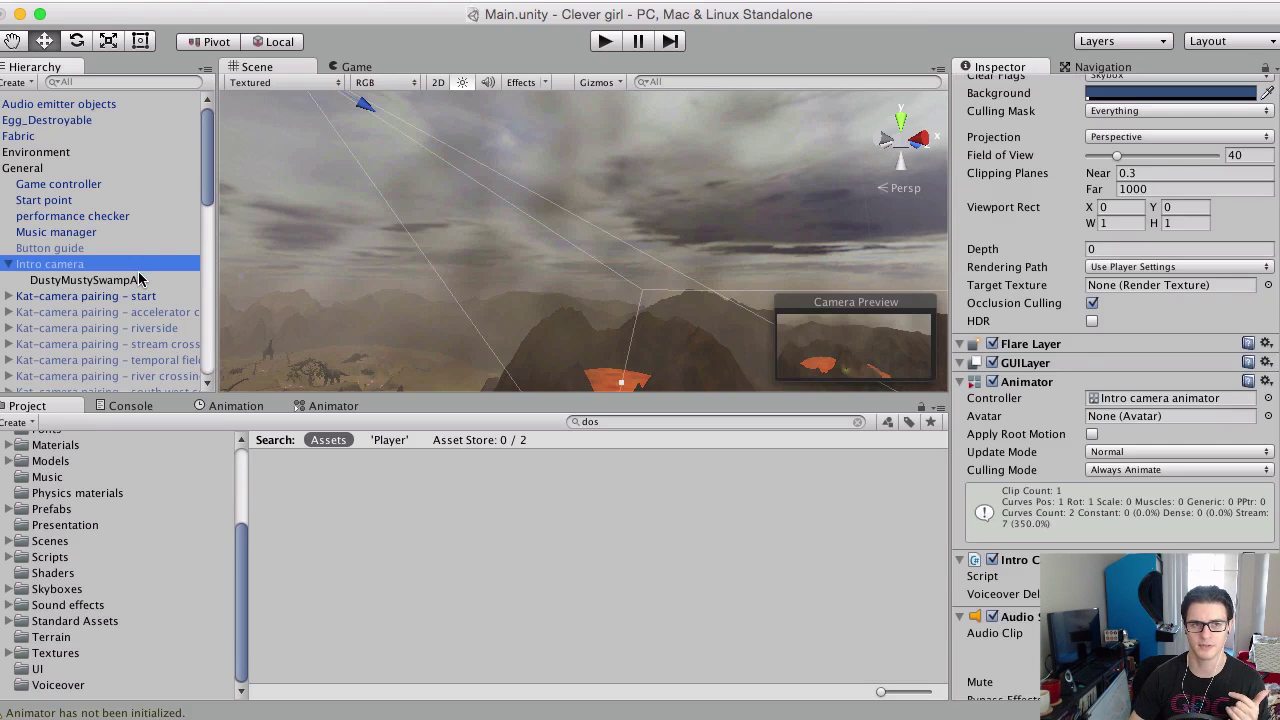
pyautogui.click(141, 280)
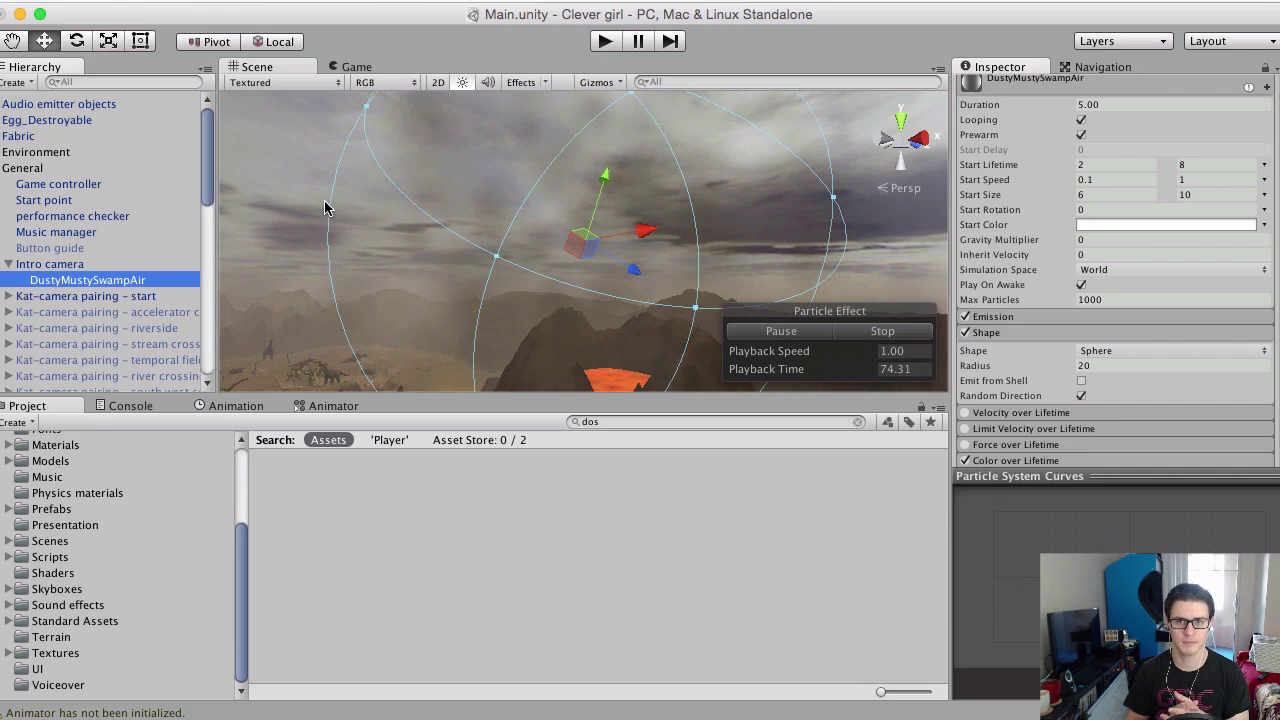
# Step: Check the particle system's Simulation Space options and set the alpha of the Color over Lifetime key at 44.1% to 177
pyautogui.click(1155, 272)
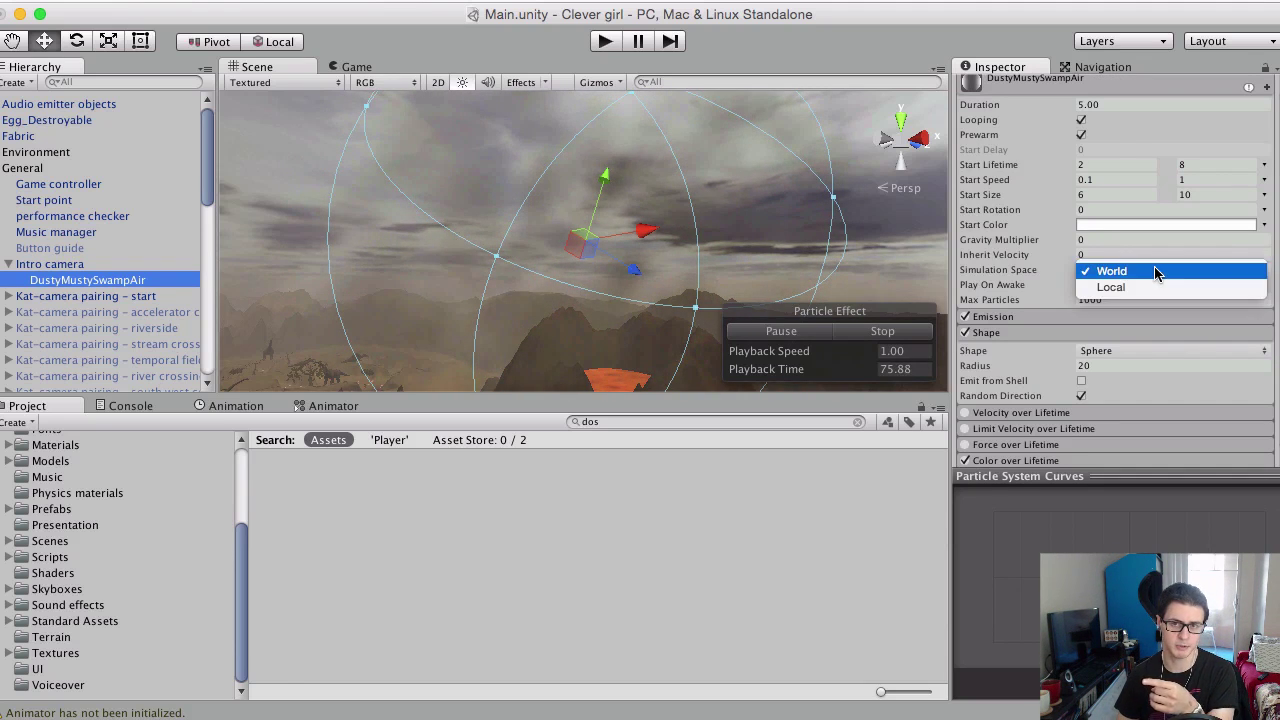
pyautogui.click(981, 50)
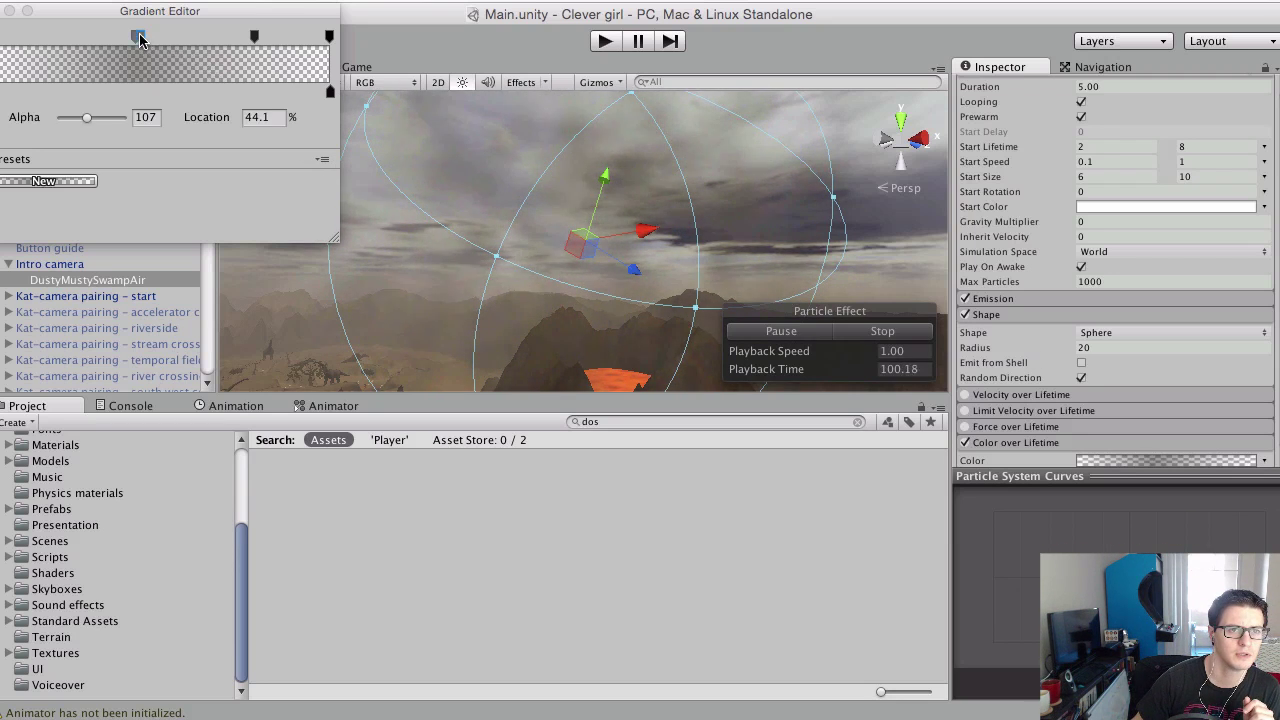
pyautogui.moveTo(95, 119); pyautogui.dragTo(104, 118)
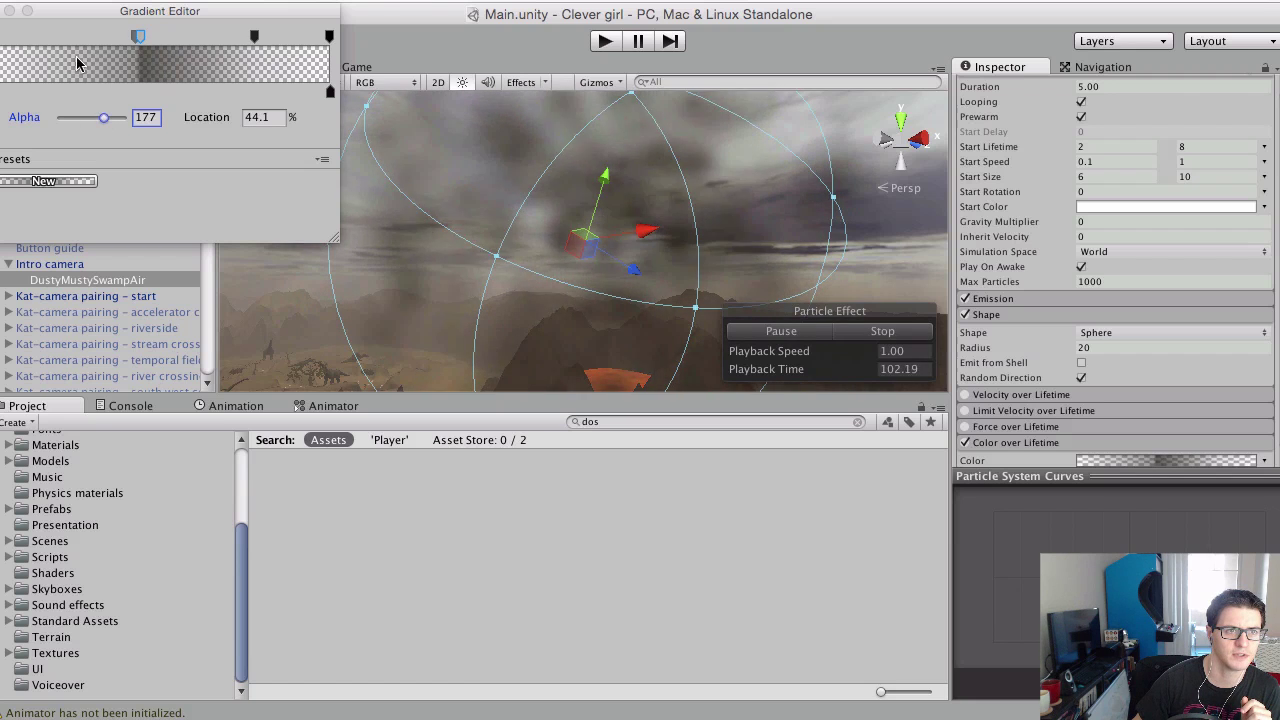
# Step: Play-test the game from its start screen to view the dust effect, and stop the playback
pyautogui.click(606, 41)
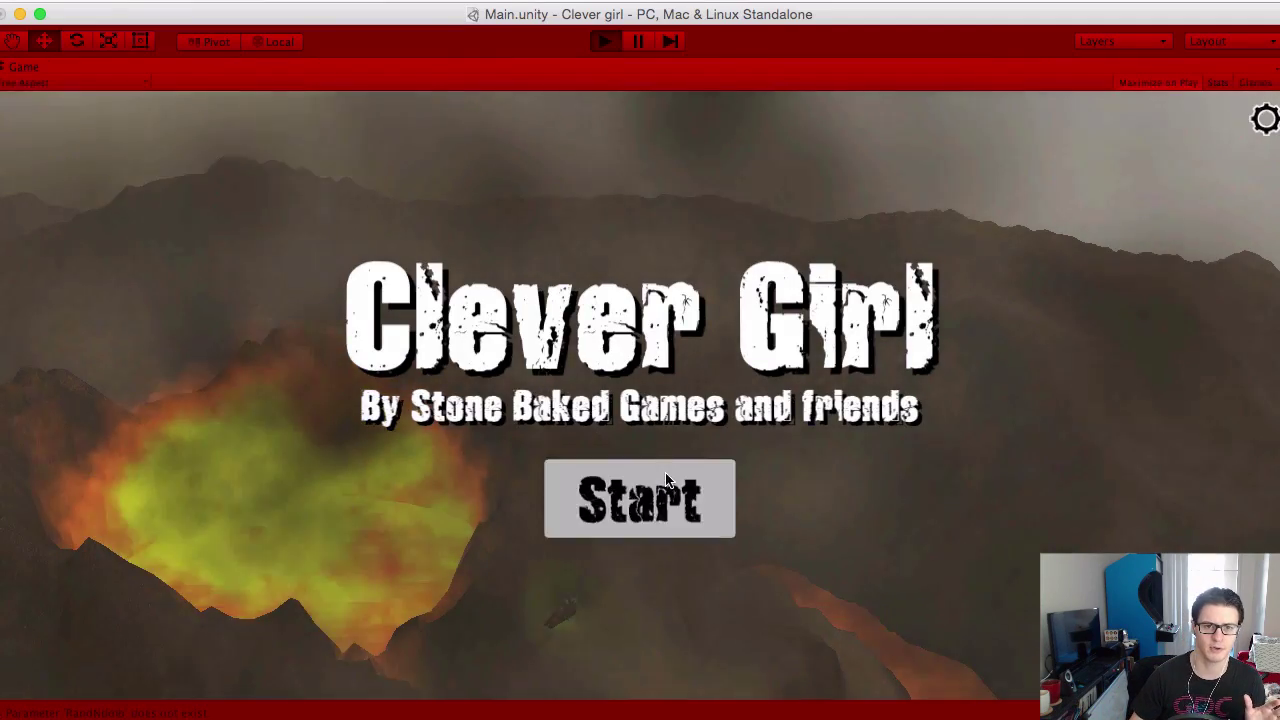
pyautogui.click(668, 492)
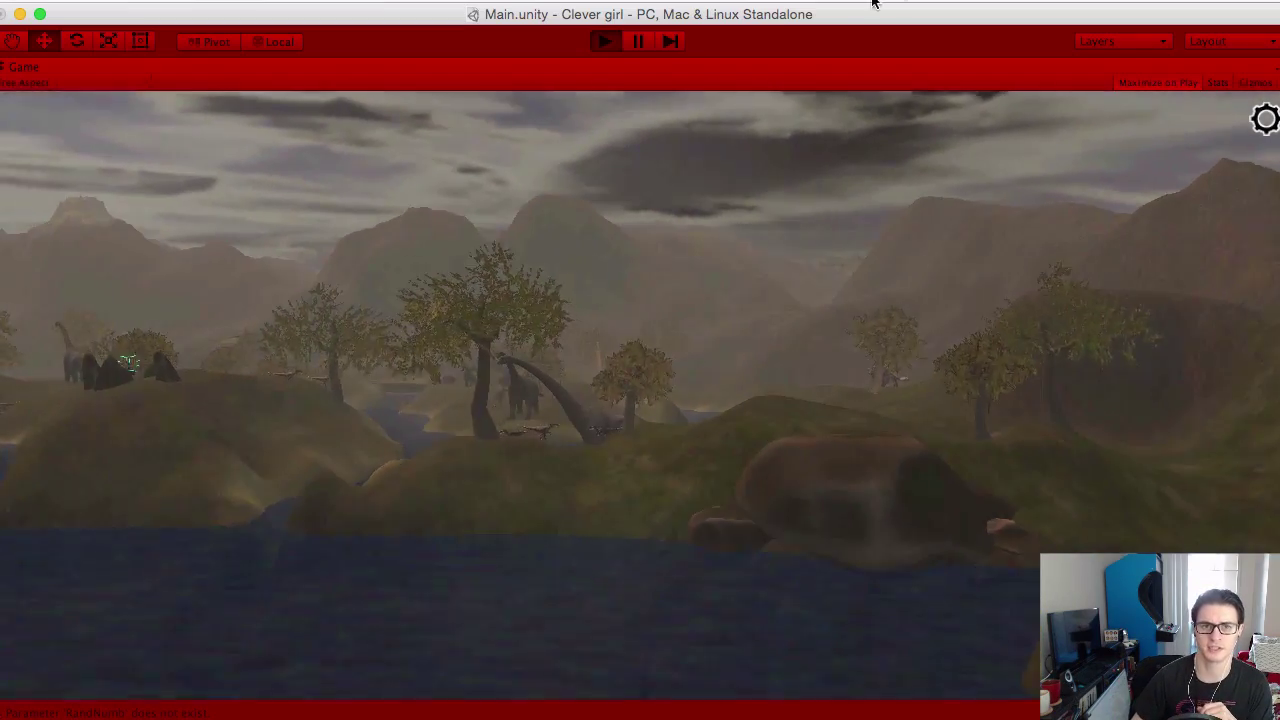
pyautogui.click(605, 41)
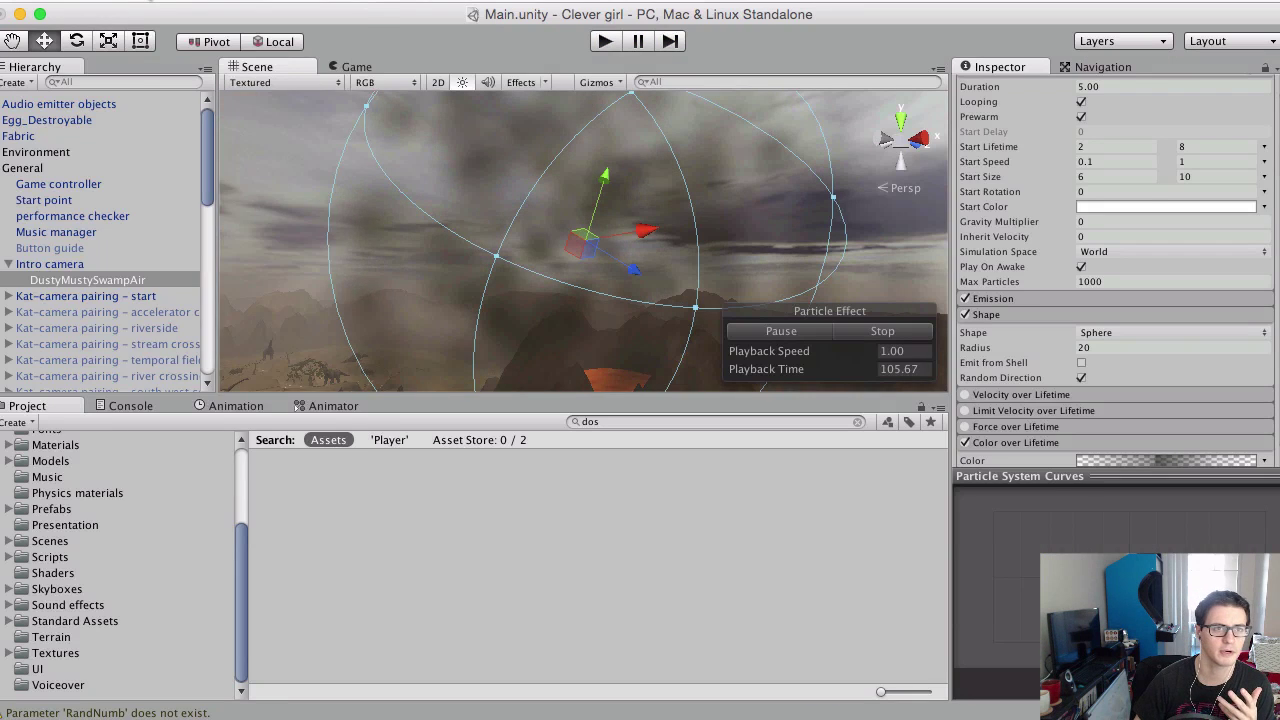
# Step: Open the scene's Render Settings and examine the fog settings together with the fogged landscape
pyautogui.click(150, 1)
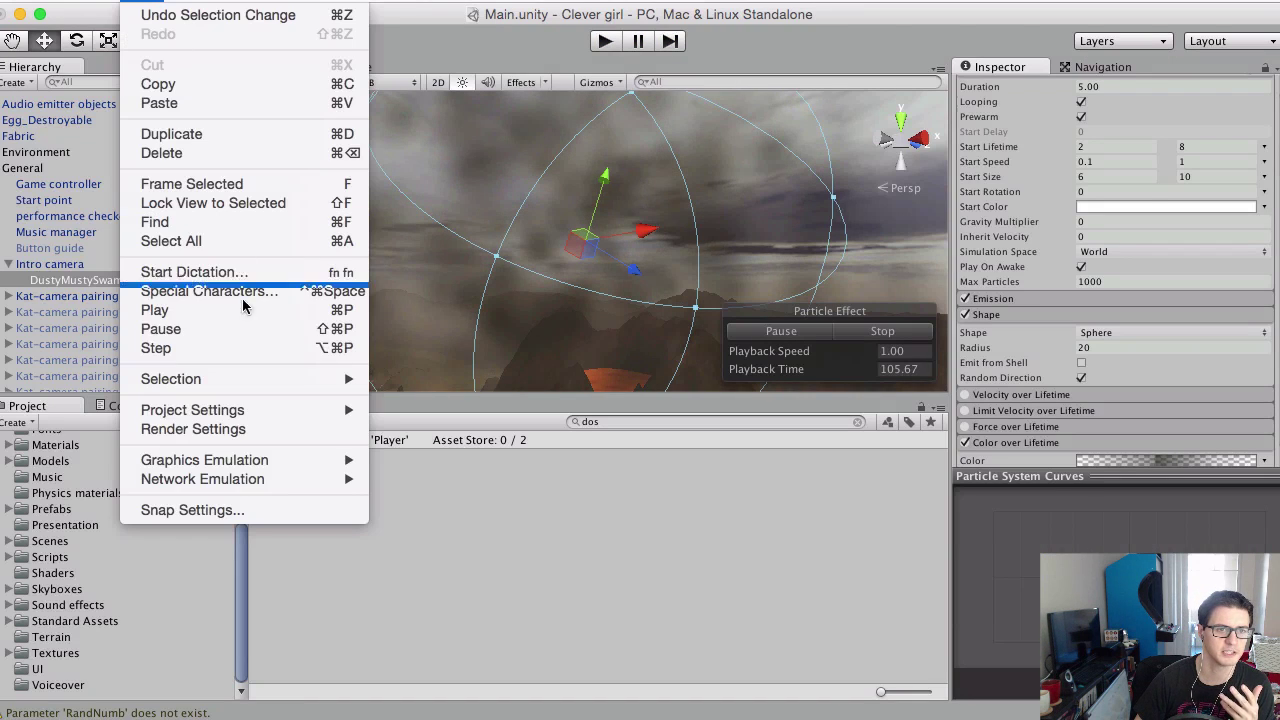
pyautogui.click(258, 430)
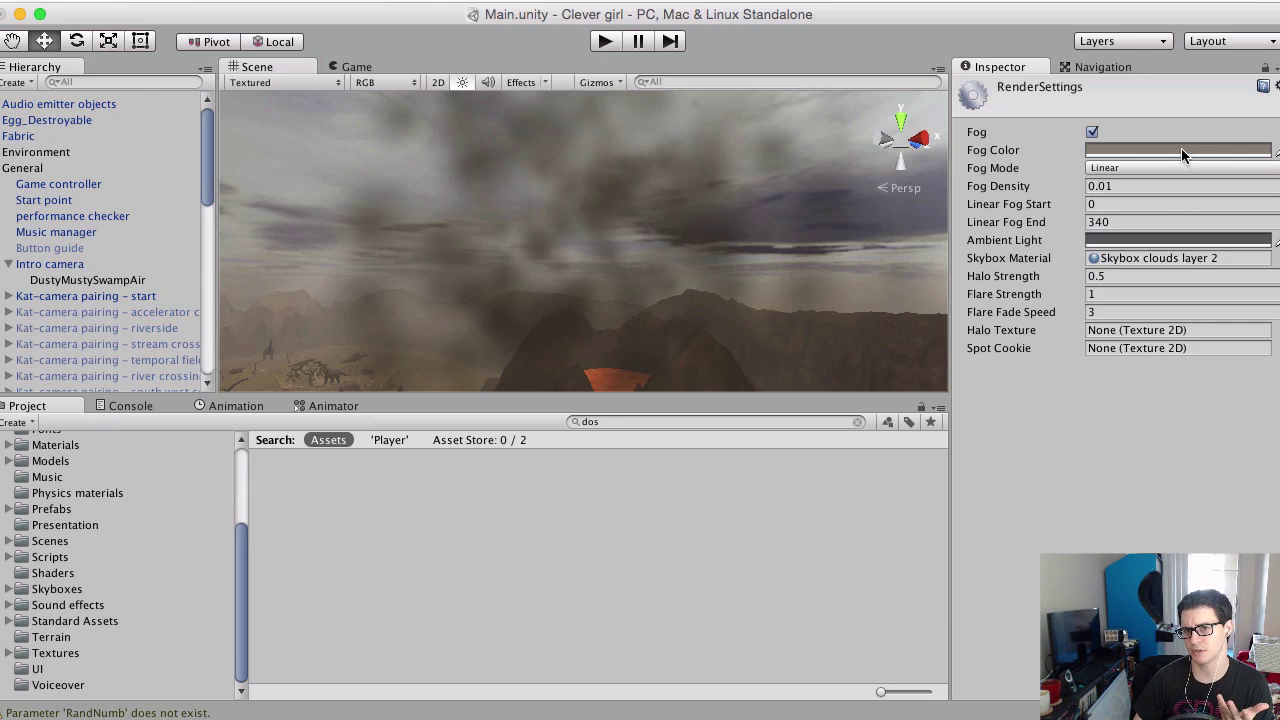
pyautogui.scroll(5, 571, 286)
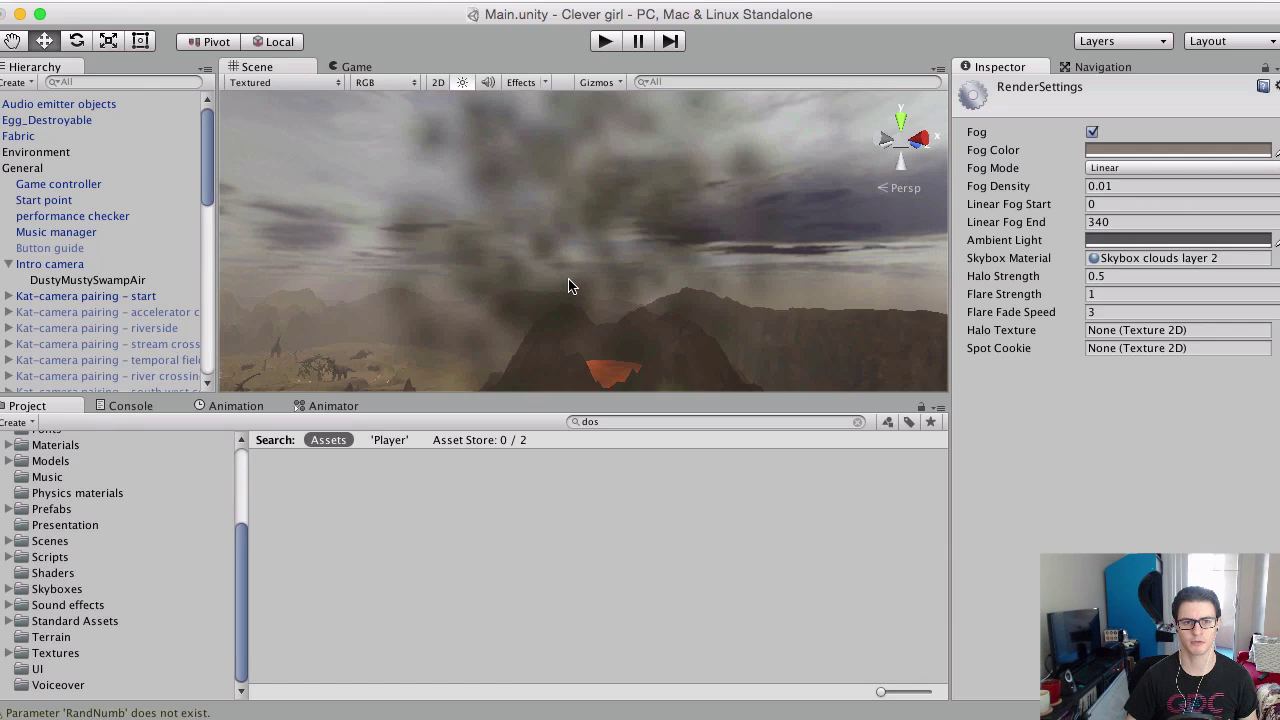
pyautogui.moveTo(564, 268); pyautogui.dragTo(868, 280, button='middle')
pyautogui.keyDown('alt'); pyautogui.moveTo(614, 262); pyautogui.dragTo(419, 319); pyautogui.keyUp('alt')
pyautogui.moveTo(419, 319); pyautogui.dragTo(659, 351, button='right')
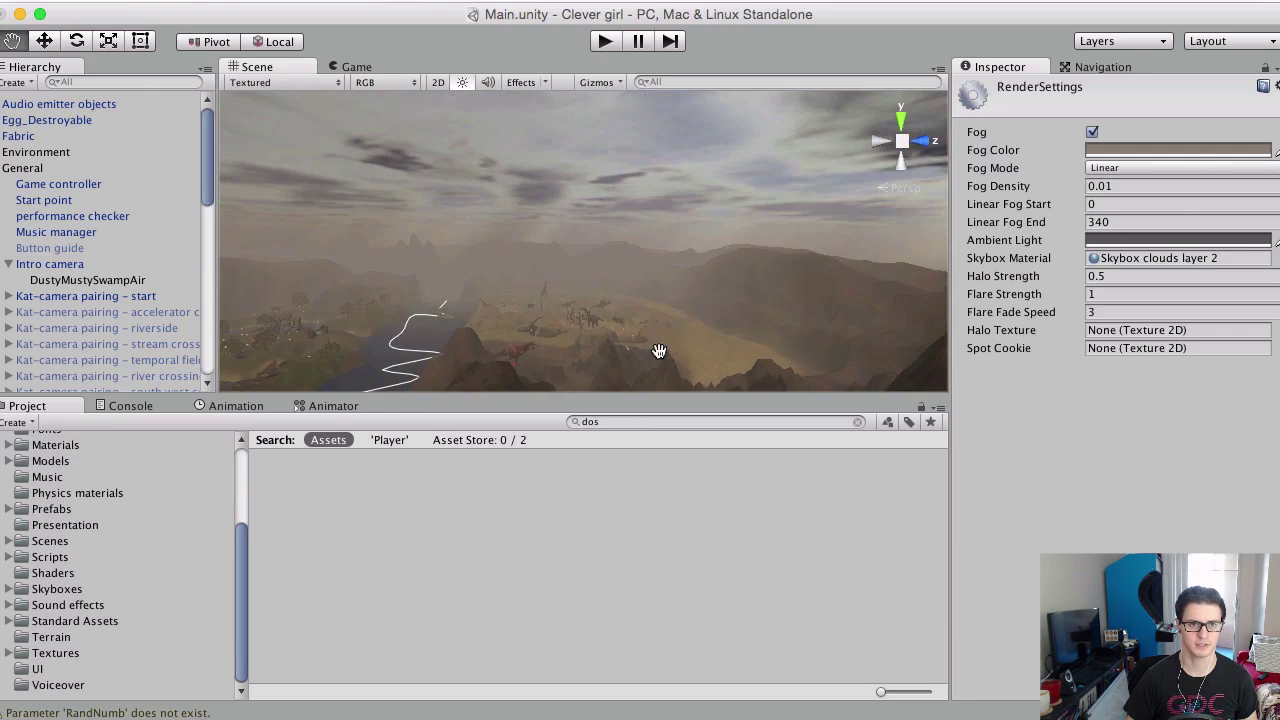
# Step: Select the distant Apatosaurus start point, frame it and examine the fog on the surrounding mountains
pyautogui.click(541, 302)
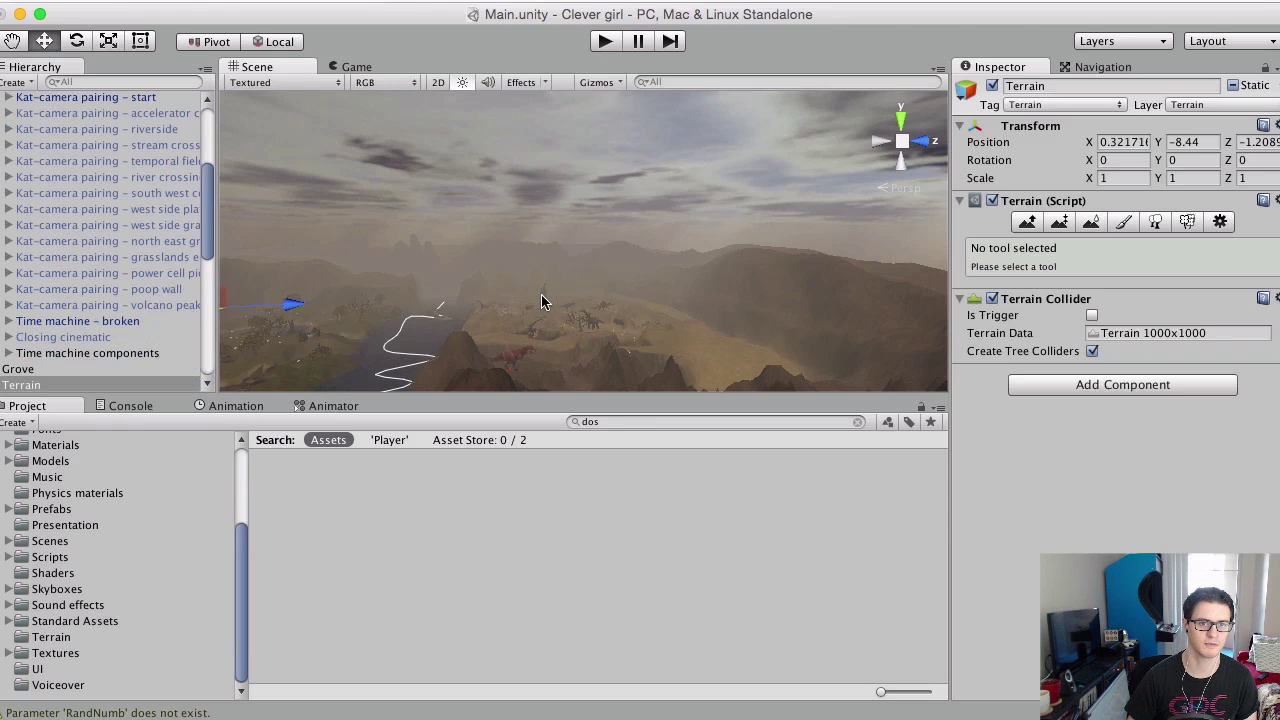
pyautogui.click(541, 302)
pyautogui.press('f')
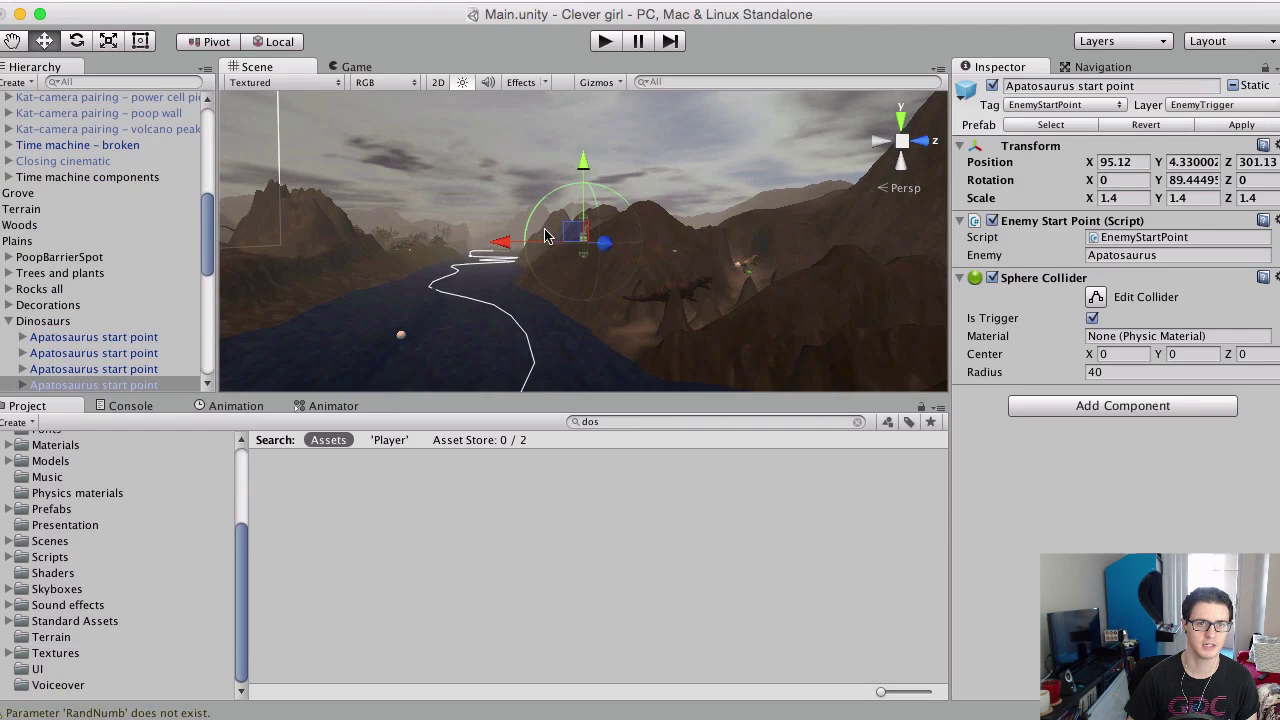
pyautogui.moveTo(592, 243); pyautogui.dragTo(627, 324, button='right')
pyautogui.moveTo(504, 240); pyautogui.dragTo(380, 291, button='right')
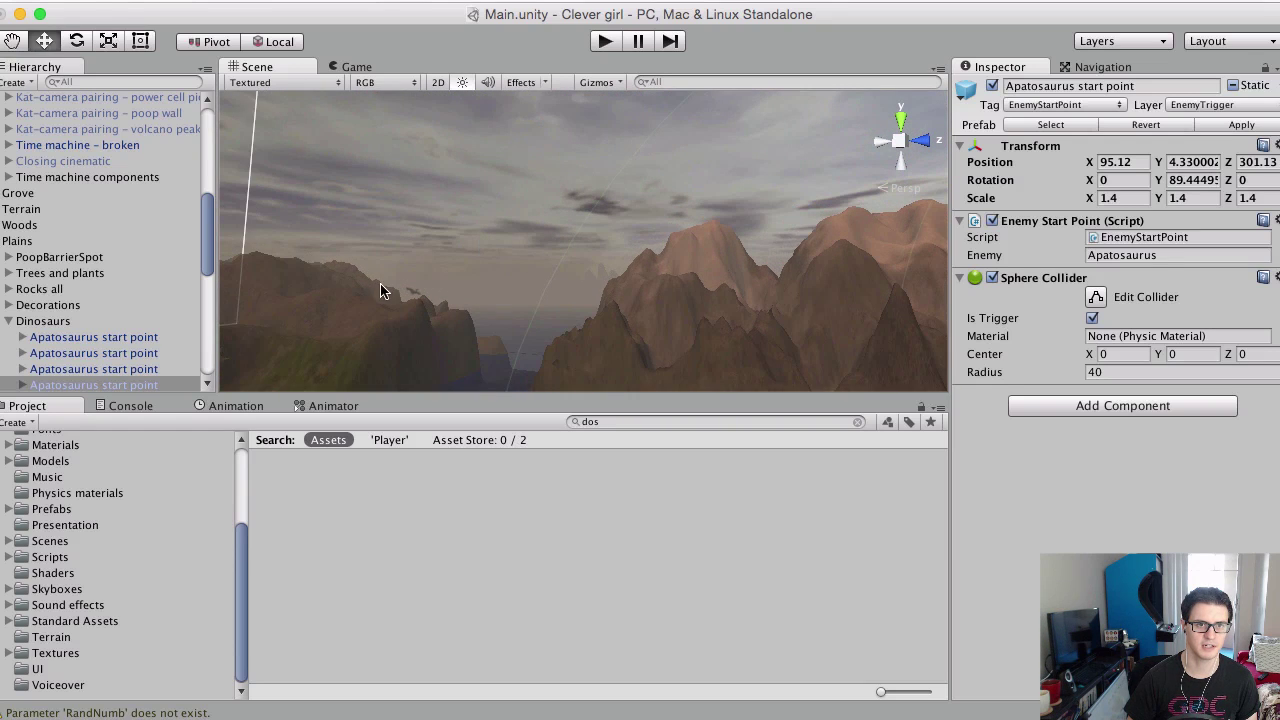
pyautogui.moveTo(409, 264); pyautogui.dragTo(477, 336, button='middle')
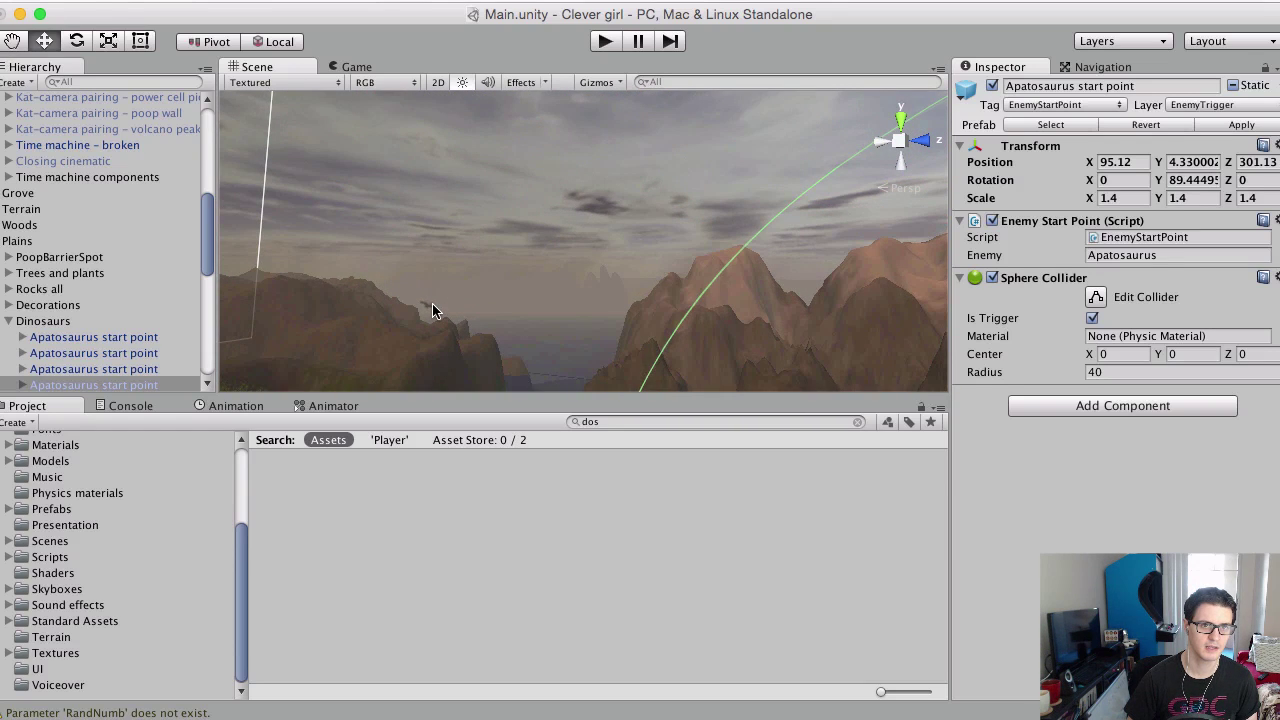
# Step: Select the pterodactyl-loop object, frame it and inspect its surroundings in the fog
pyautogui.click(433, 311)
pyautogui.moveTo(486, 309); pyautogui.dragTo(485, 336, button='right')
pyautogui.press('f')
pyautogui.moveTo(556, 289); pyautogui.dragTo(558, 287, button='right')
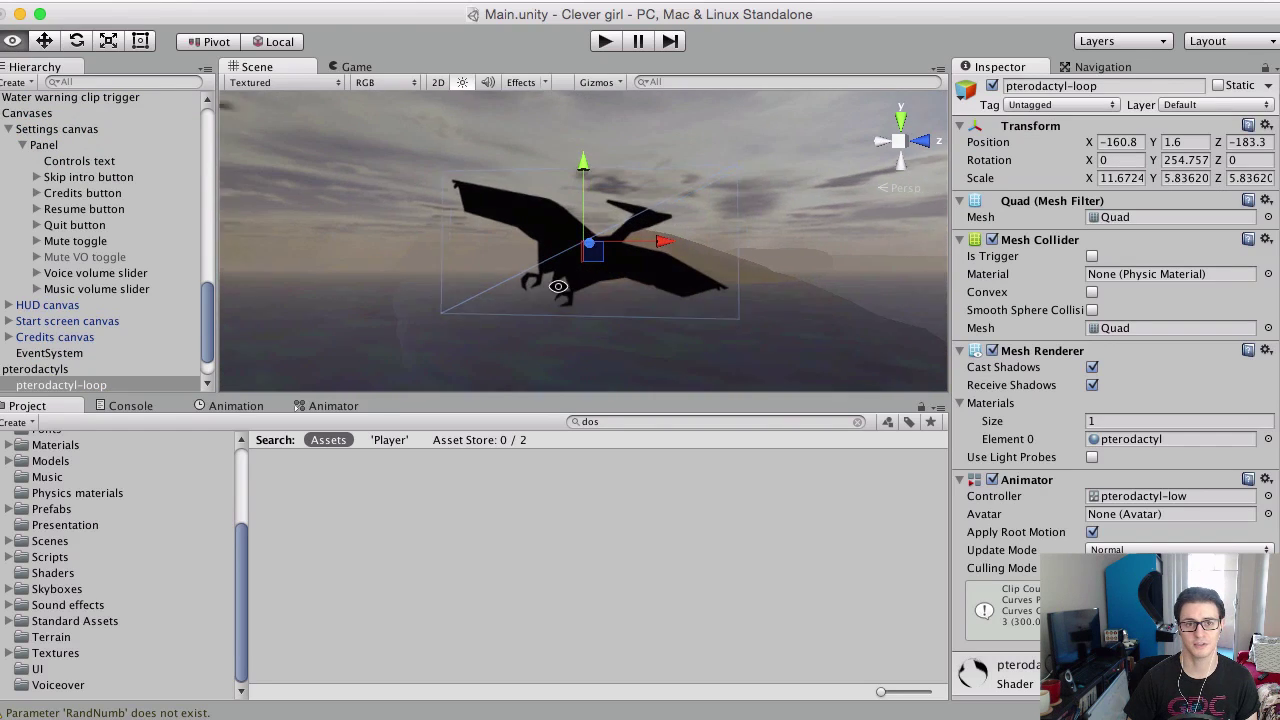
pyautogui.keyDown('alt'); pyautogui.moveTo(558, 287); pyautogui.dragTo(491, 254); pyautogui.keyUp('alt')
pyautogui.scroll(-15, 495, 222)
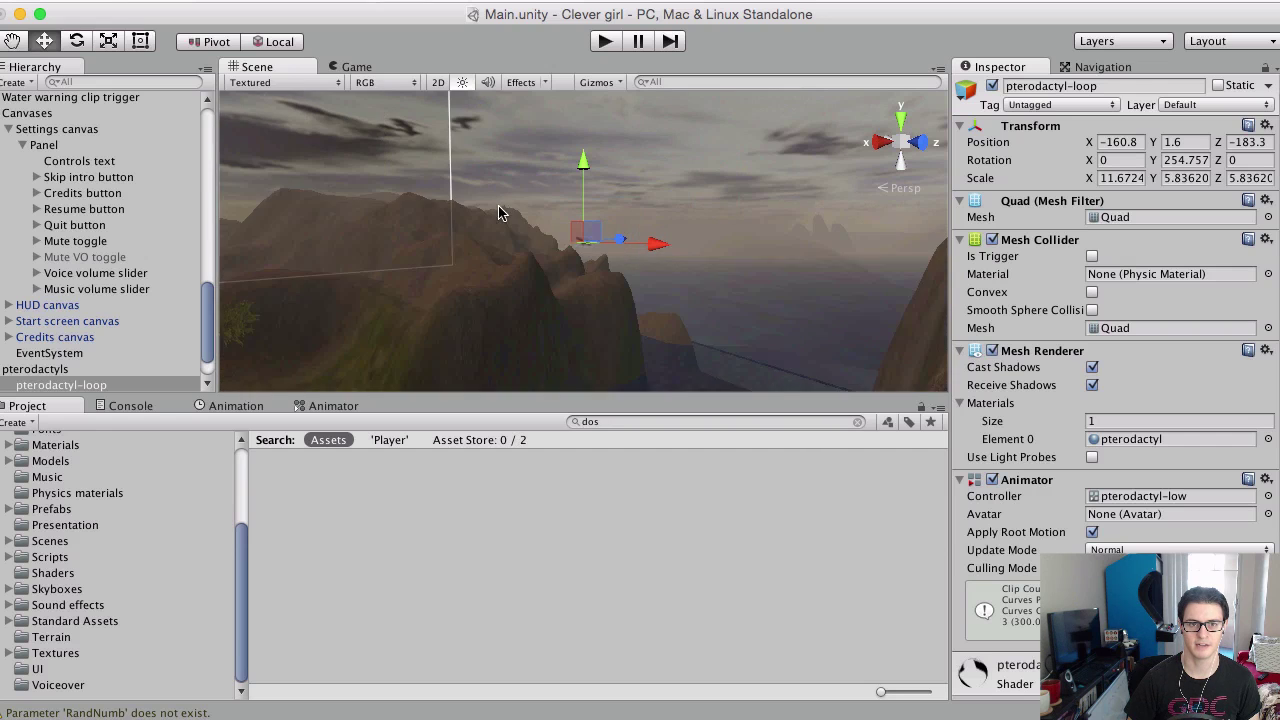
pyautogui.scroll(-3, 553, 200)
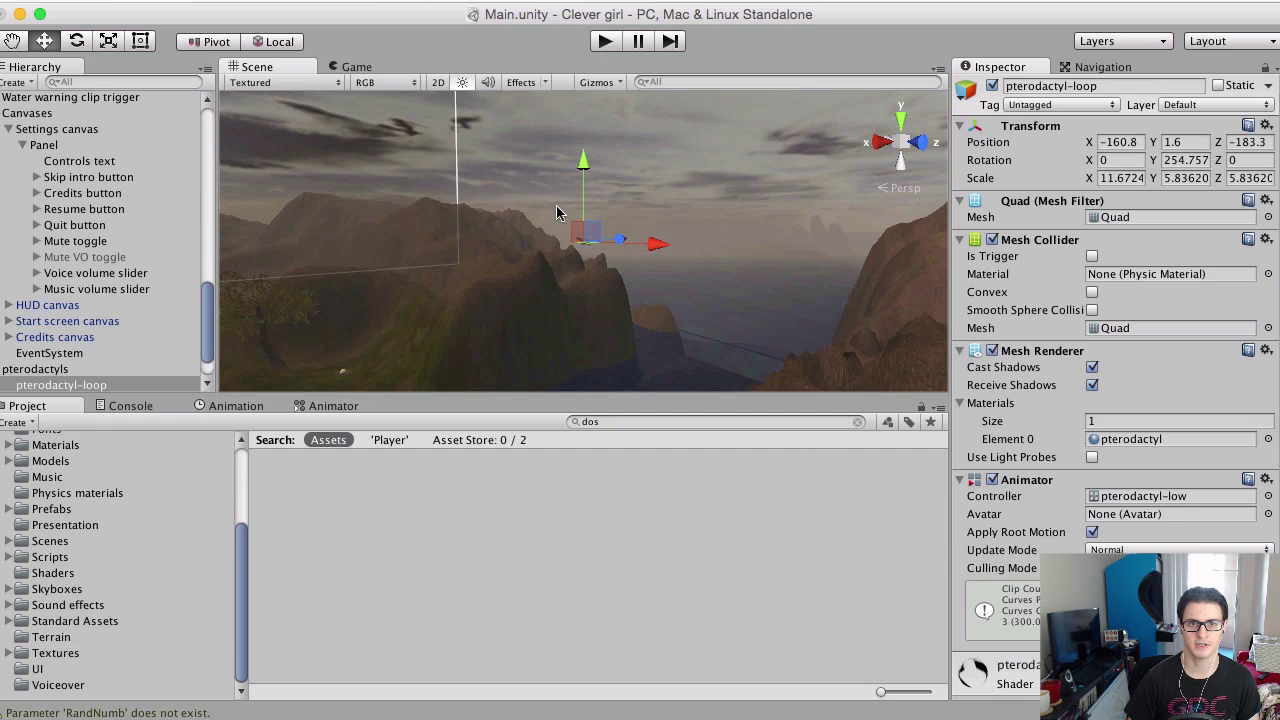
# Step: Clear the selection and examine how the fog covers the terrain along the river valley
pyautogui.click(576, 216)
pyautogui.scroll(-10, 603, 272)
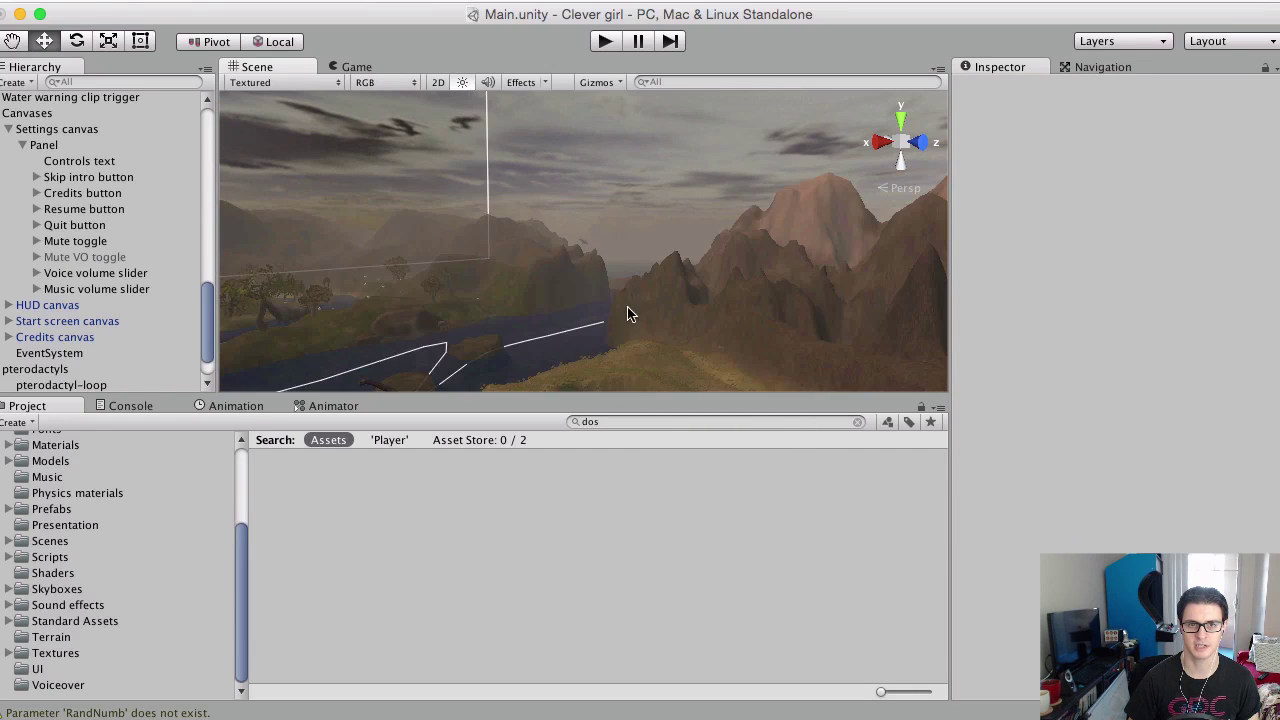
pyautogui.moveTo(628, 314); pyautogui.dragTo(611, 280, button='right')
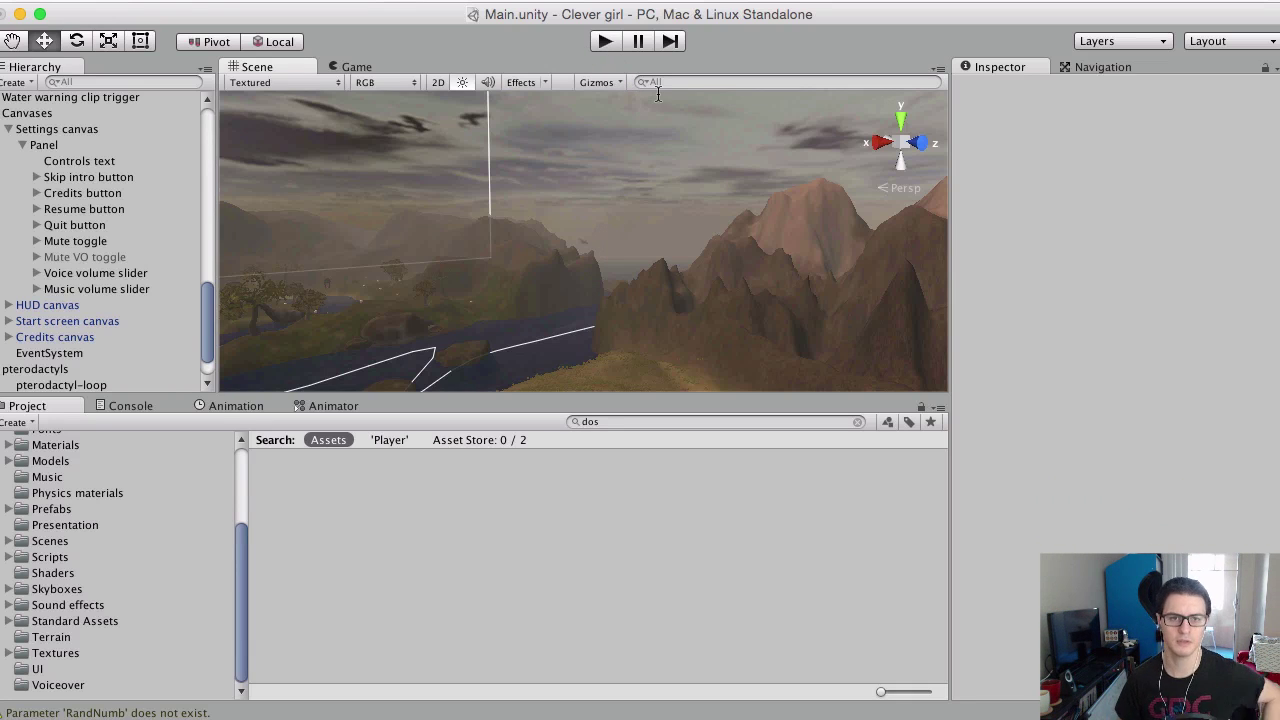
pyautogui.moveTo(446, 231); pyautogui.dragTo(585, 238, button='right')
pyautogui.scroll(-8, 583, 238)
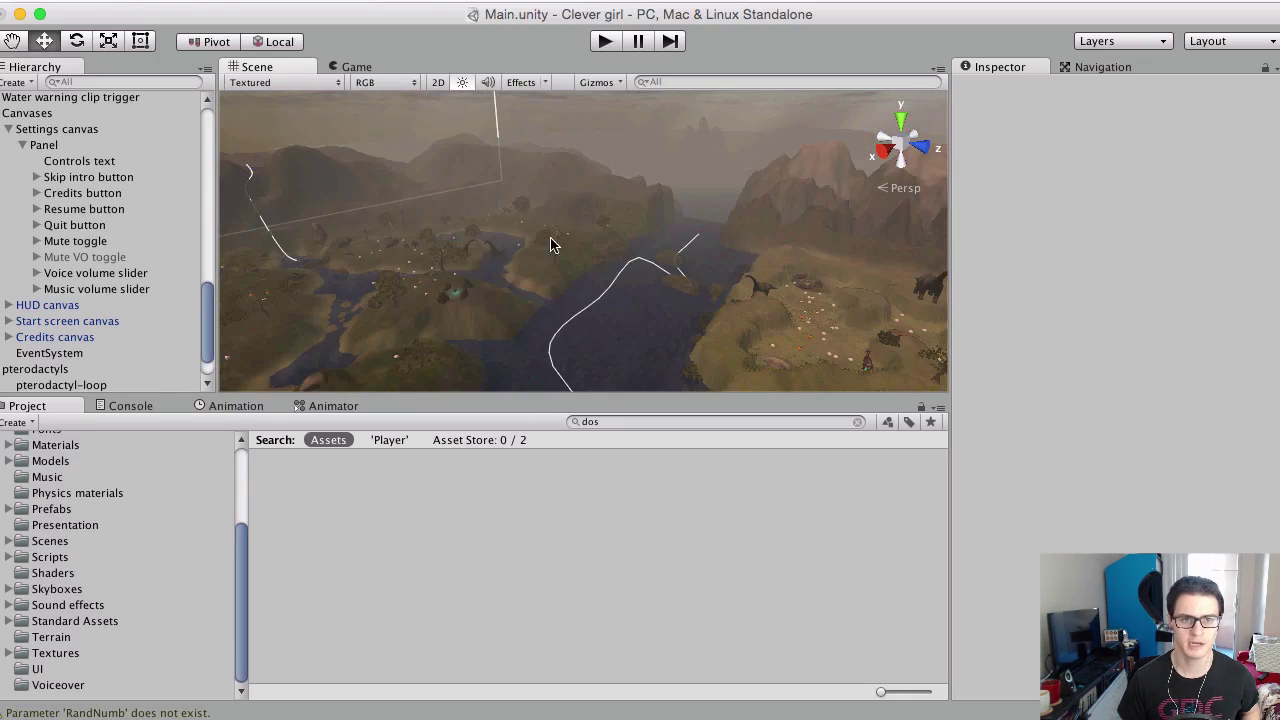
pyautogui.keyDown('alt'); pyautogui.moveTo(540, 246); pyautogui.dragTo(612, 291); pyautogui.keyUp('alt')
pyautogui.moveTo(612, 291); pyautogui.dragTo(592, 262, button='middle')
pyautogui.keyDown('alt'); pyautogui.moveTo(592, 262); pyautogui.dragTo(700, 294); pyautogui.keyUp('alt')
pyautogui.moveTo(700, 294); pyautogui.dragTo(606, 250, button='middle')
pyautogui.keyDown('alt'); pyautogui.moveTo(606, 250); pyautogui.dragTo(773, 273); pyautogui.keyUp('alt')
pyautogui.scroll(-8, 773, 276)
pyautogui.moveTo(771, 281); pyautogui.dragTo(726, 271, button='middle')
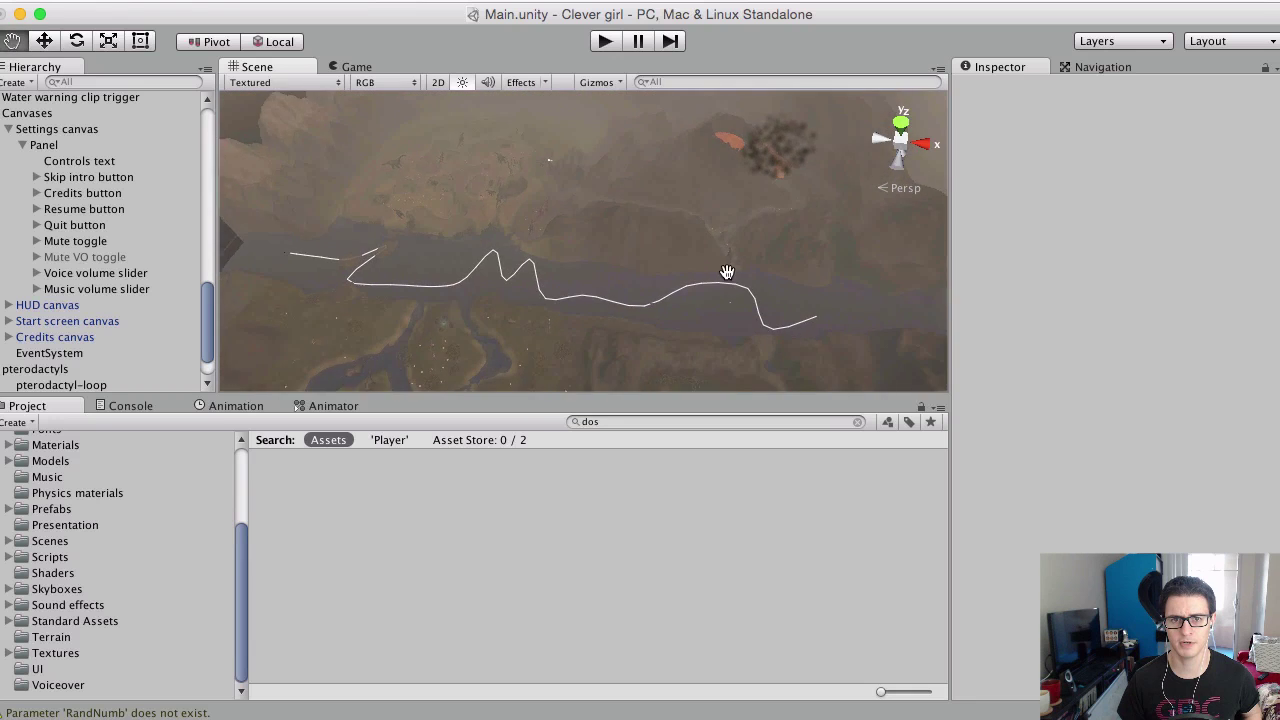
# Step: Examine the volcano area with its lava pools and dust particles at close range
pyautogui.keyDown('alt'); pyautogui.moveTo(726, 271); pyautogui.dragTo(695, 244); pyautogui.keyUp('alt')
pyautogui.scroll(5, 695, 246)
pyautogui.scroll(10, 617, 291)
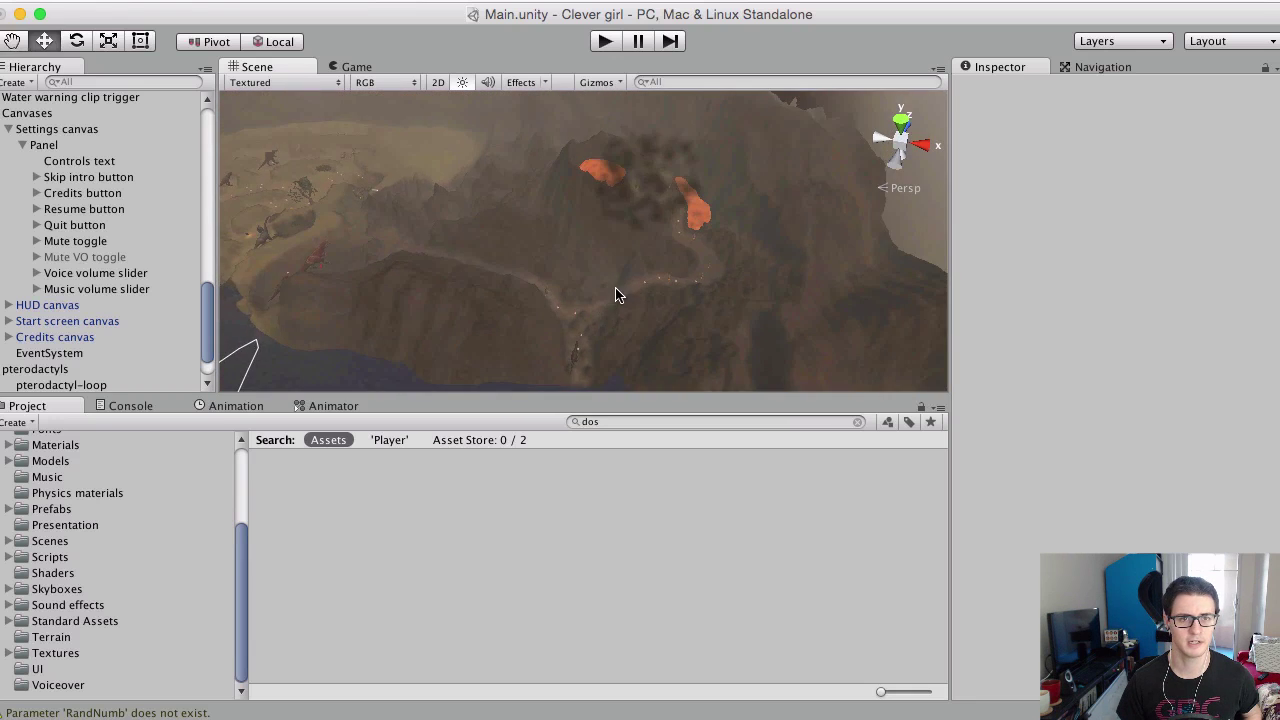
pyautogui.scroll(3, 608, 296)
pyautogui.moveTo(606, 294); pyautogui.dragTo(629, 266, button='right')
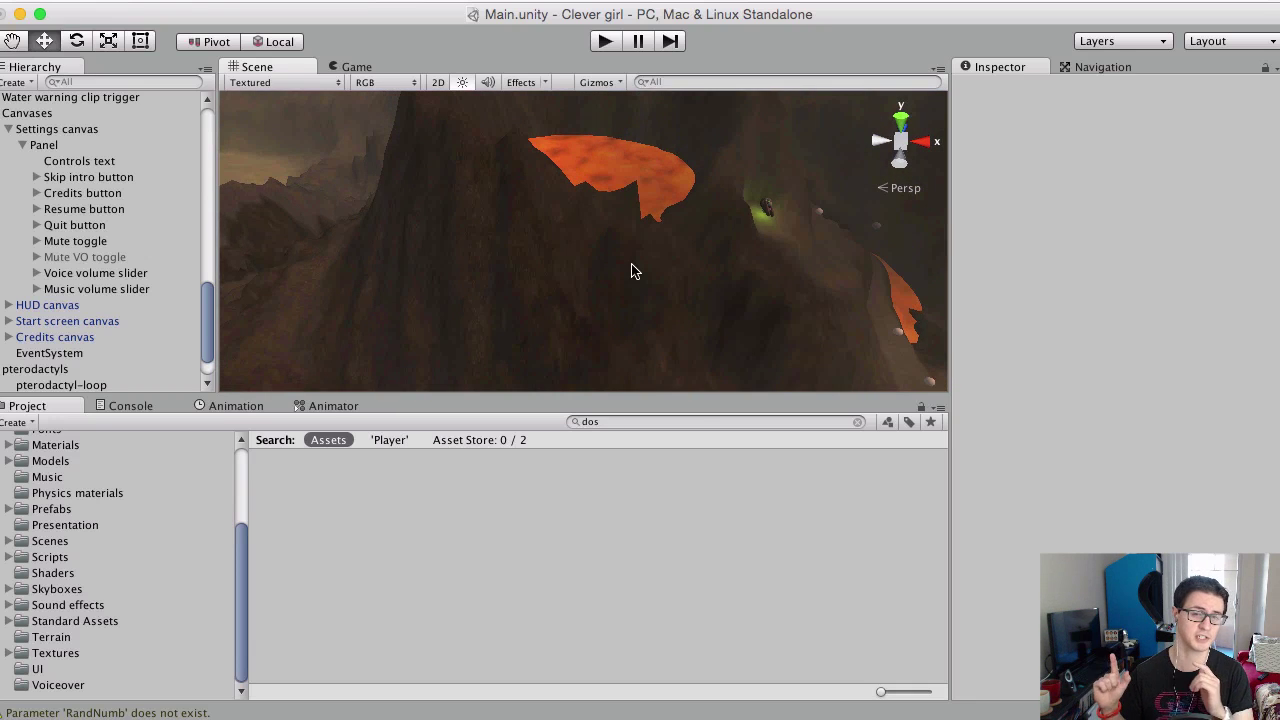